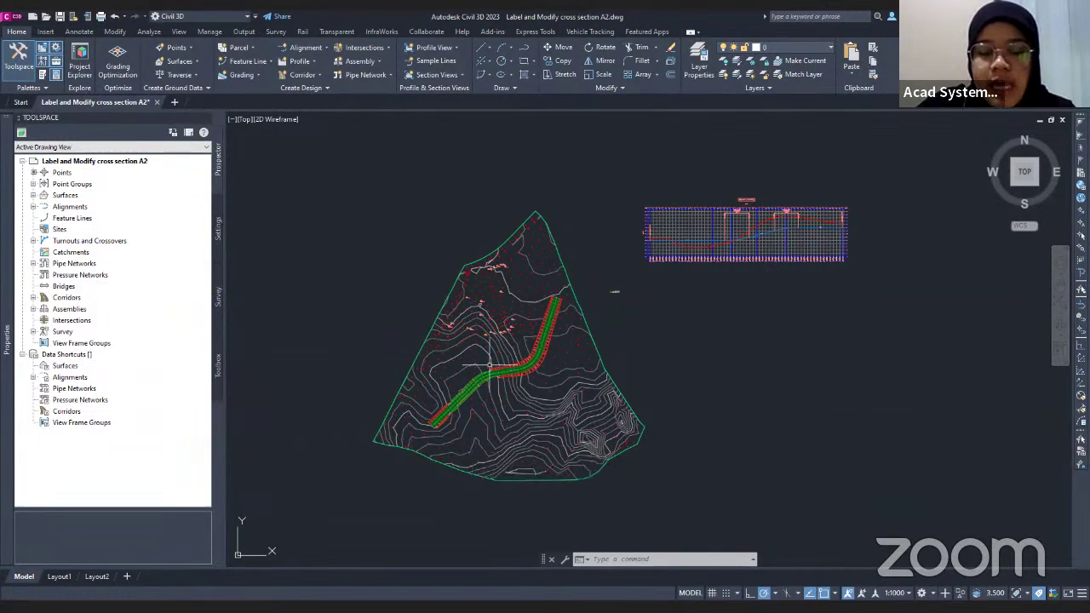
# Step: Start creating sample lines along Alignment - A
pyautogui.moveTo(490, 366)
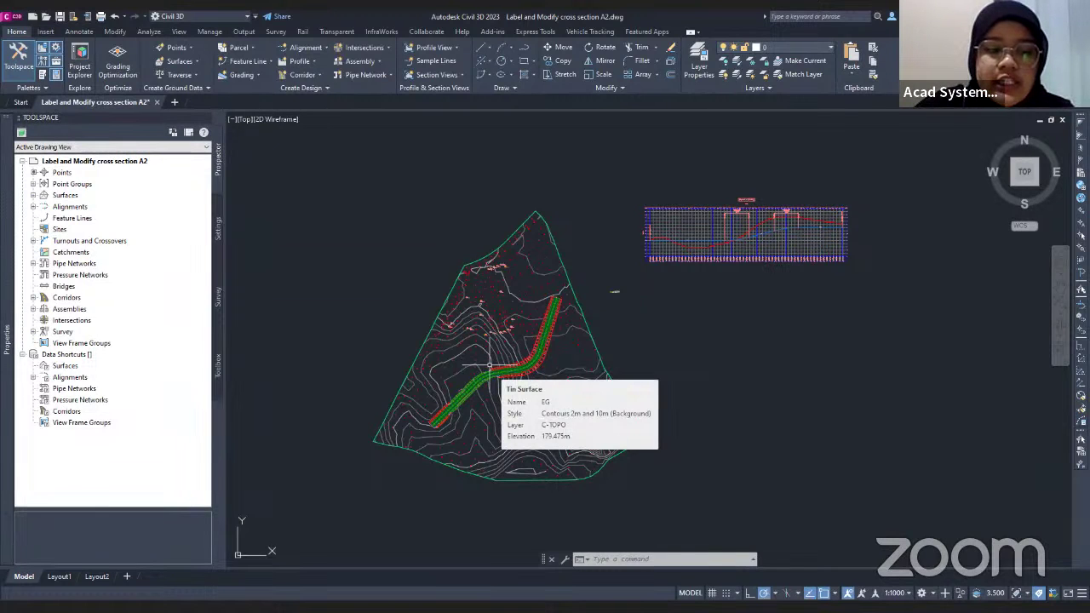
pyautogui.moveTo(484, 387)
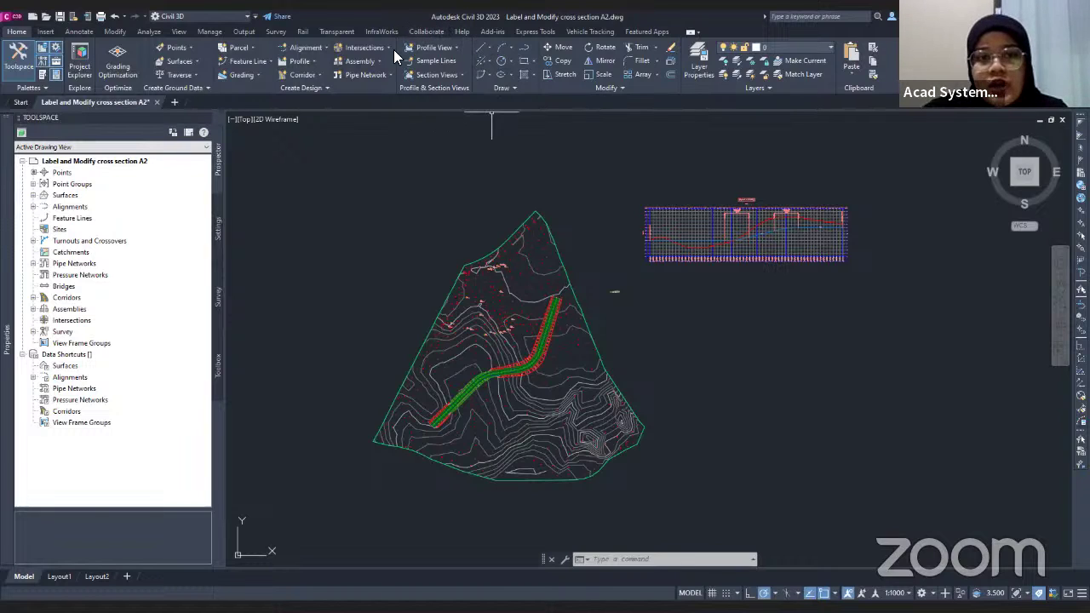
pyautogui.click(435, 64)
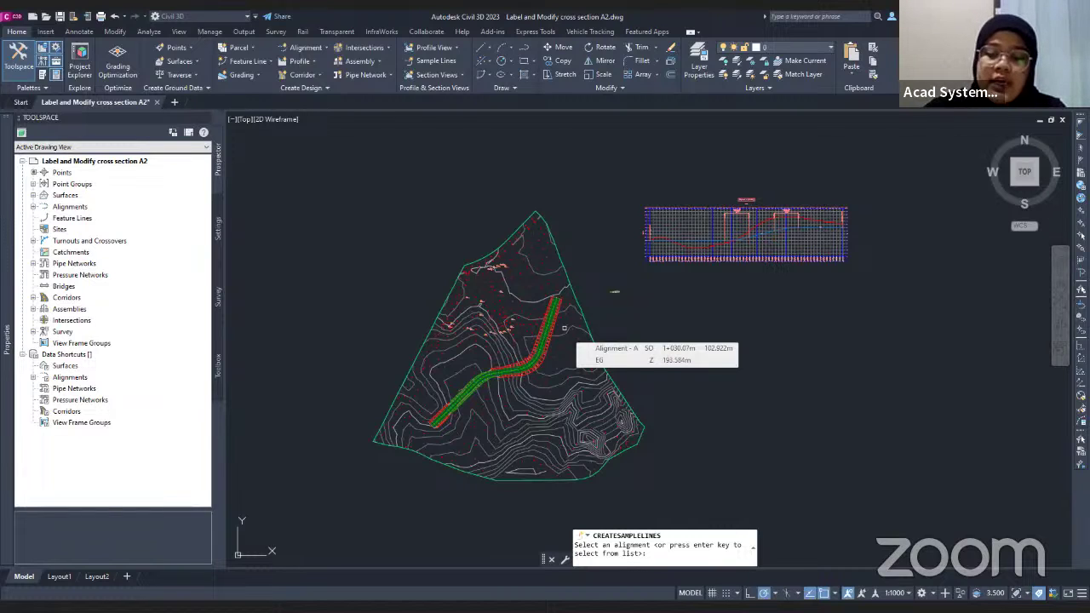
pyautogui.scroll(4, 562, 327)
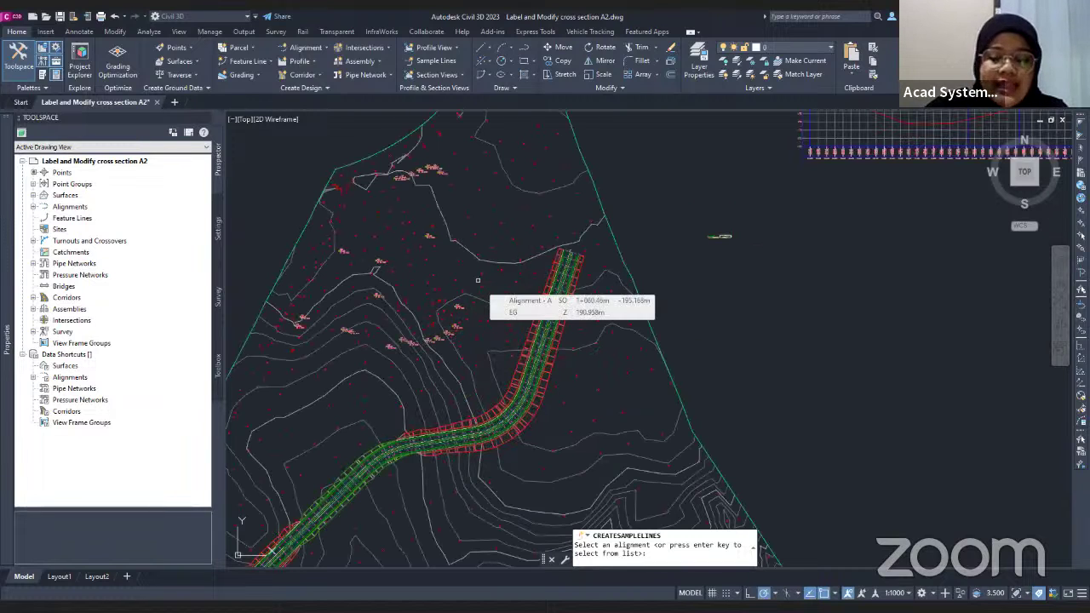
pyautogui.press('Return')
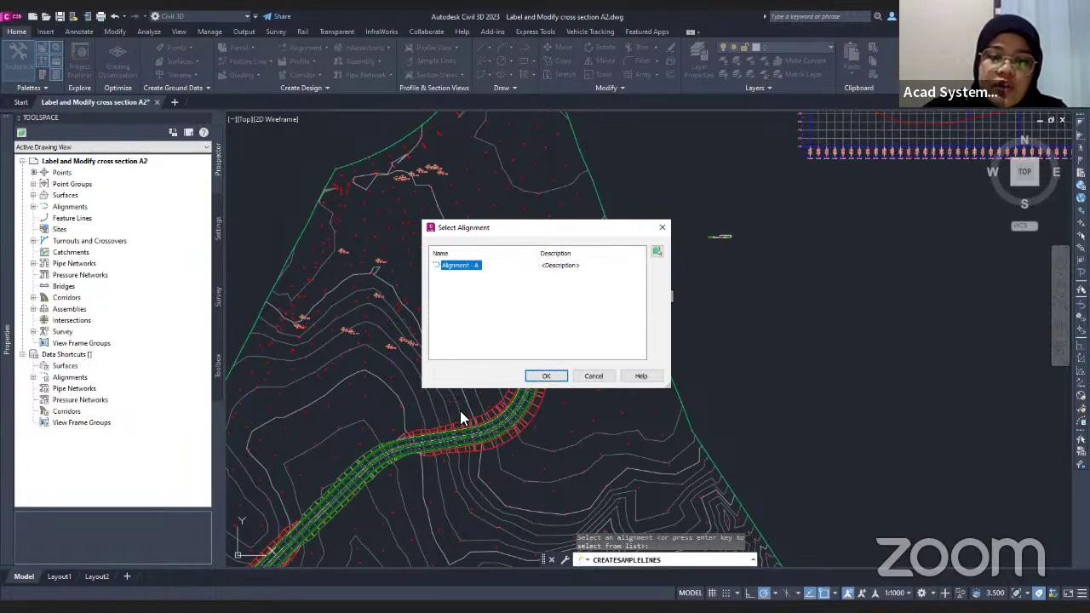
pyautogui.click(530, 380)
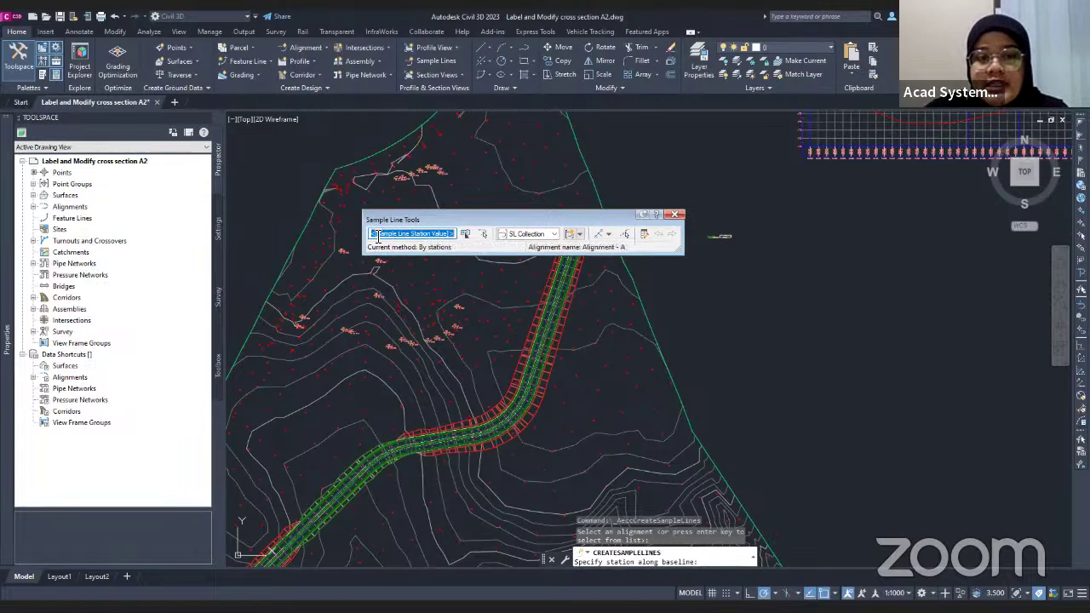
# Step: Use the existing sample line group SL Collection - 1 and create the sample lines by range of stations
pyautogui.click(530, 236)
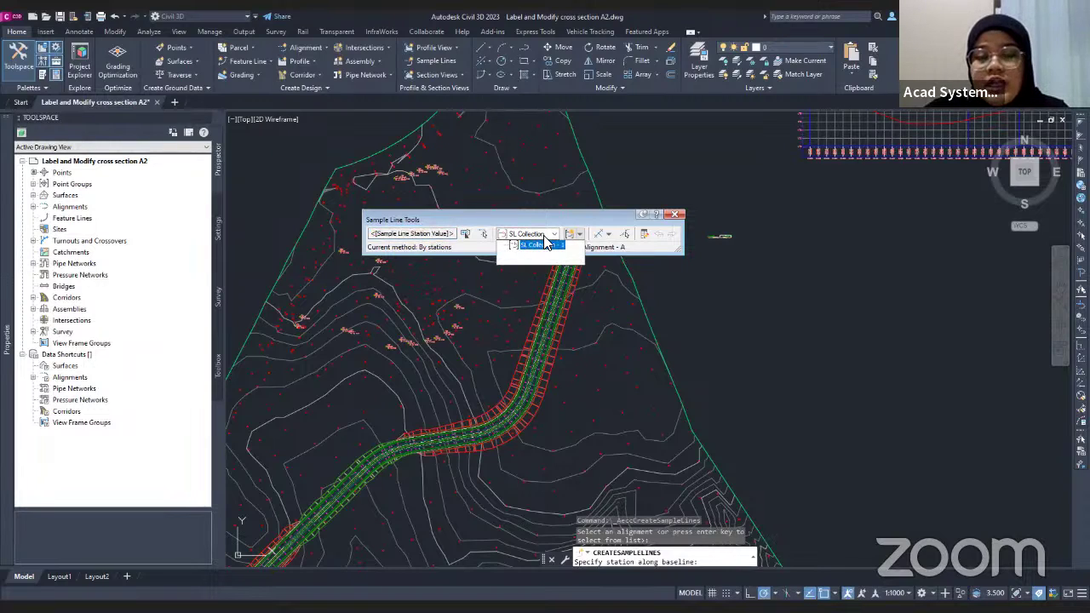
pyautogui.click(552, 245)
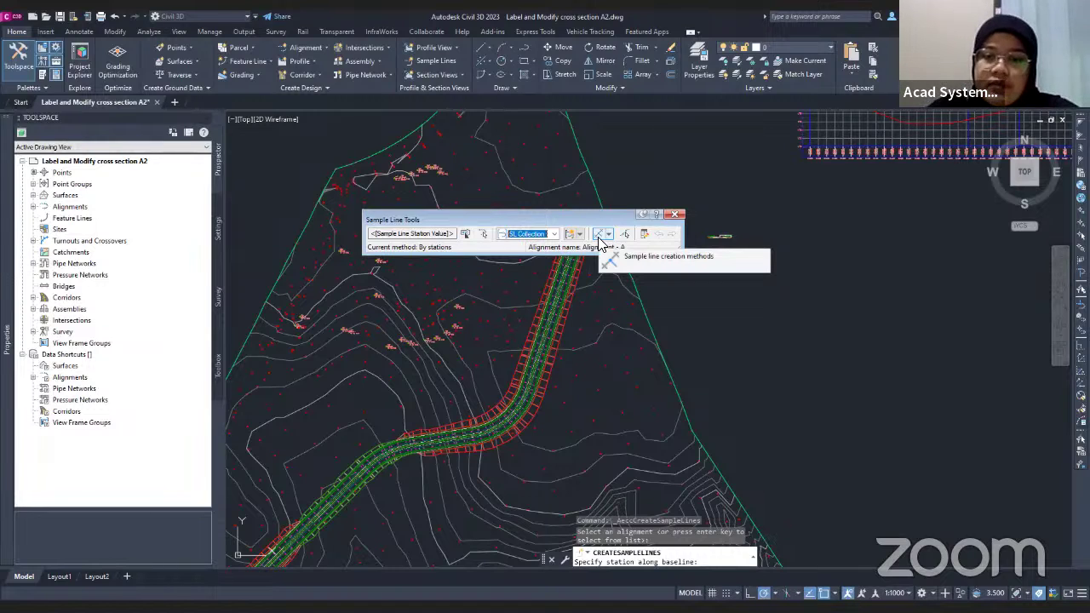
pyautogui.click(607, 235)
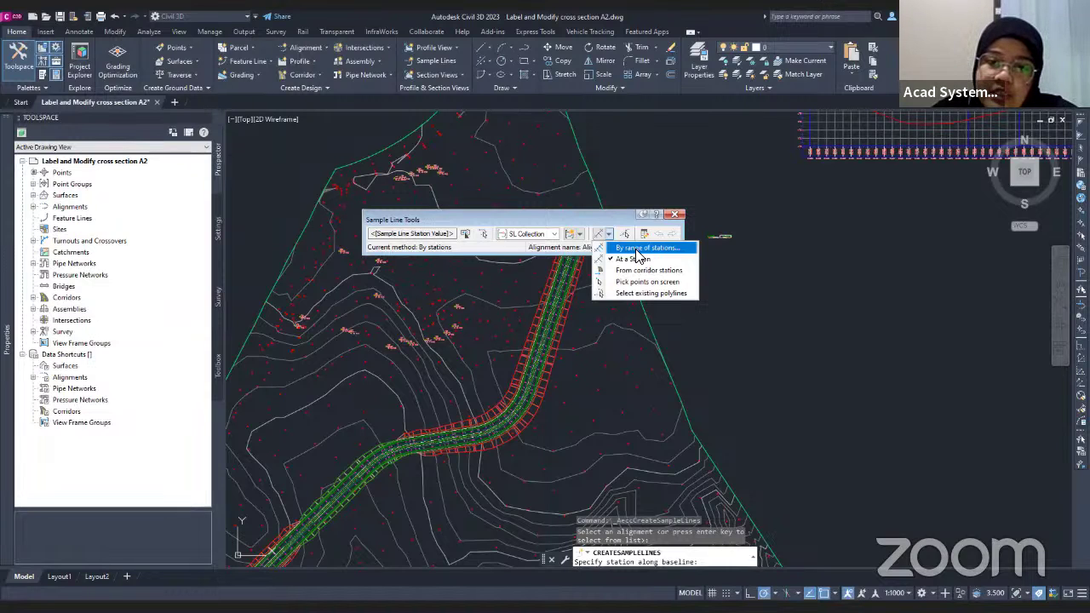
pyautogui.click(636, 248)
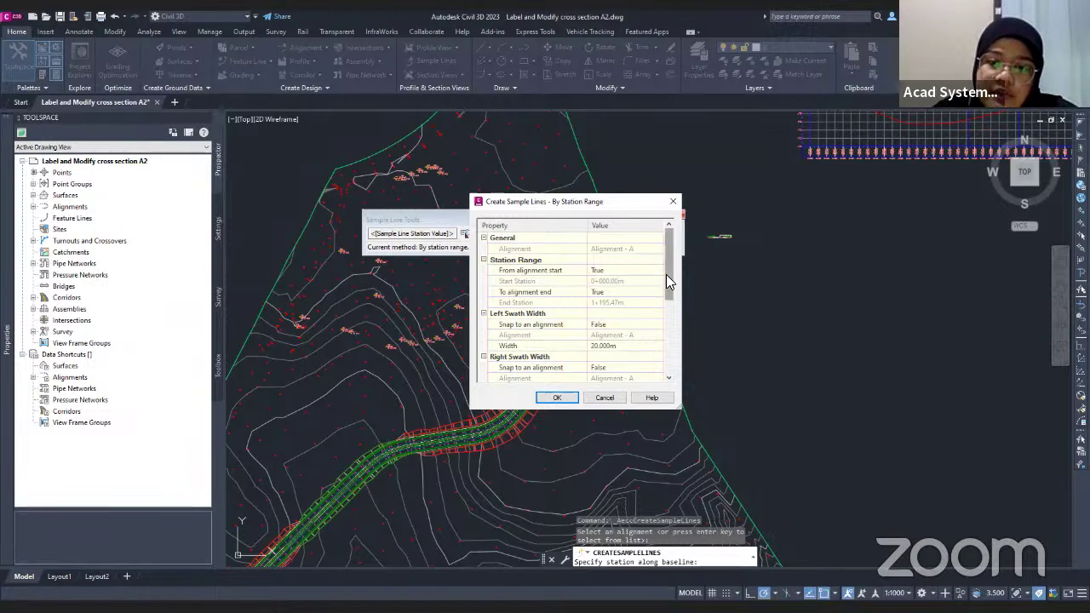
# Step: Set both the left and right swath widths of the sample lines to 50 m
pyautogui.moveTo(667, 276); pyautogui.dragTo(664, 302)
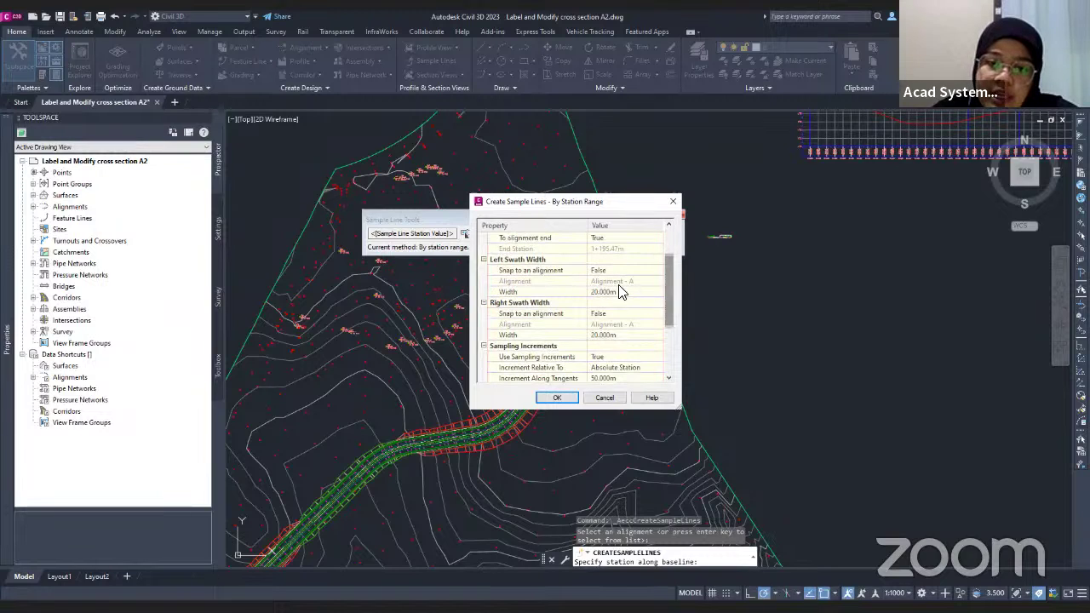
pyautogui.click(632, 291)
pyautogui.write('50')
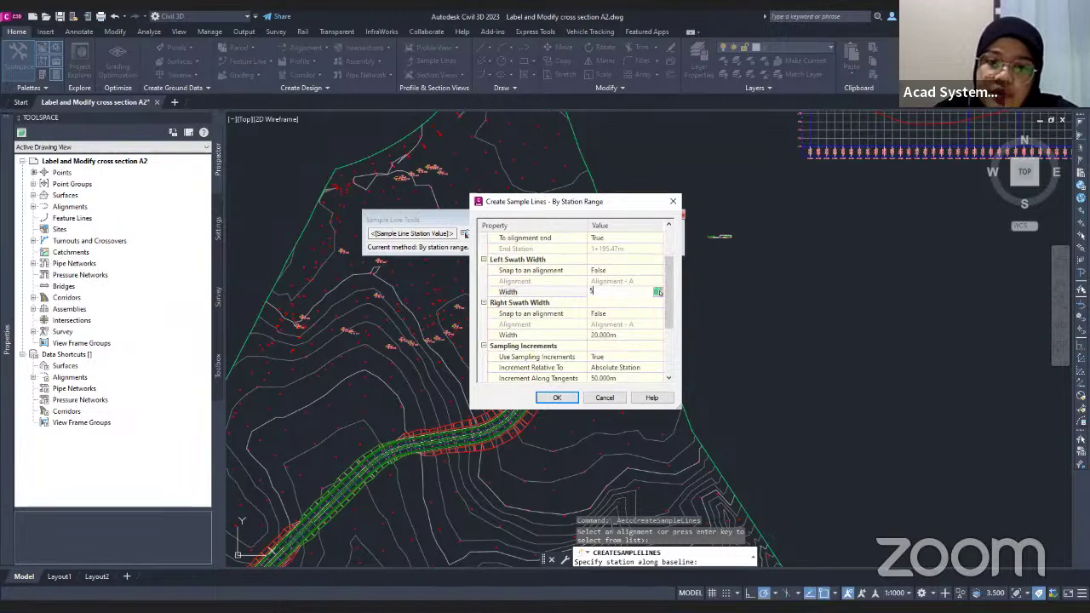
pyautogui.click(626, 336)
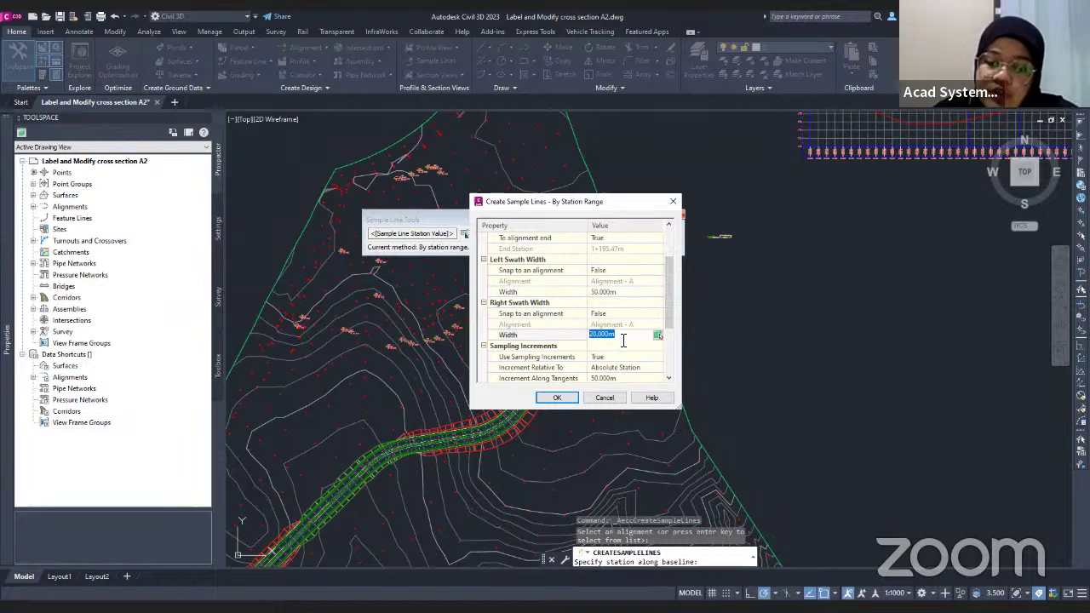
pyautogui.write('50')
pyautogui.click(623, 345)
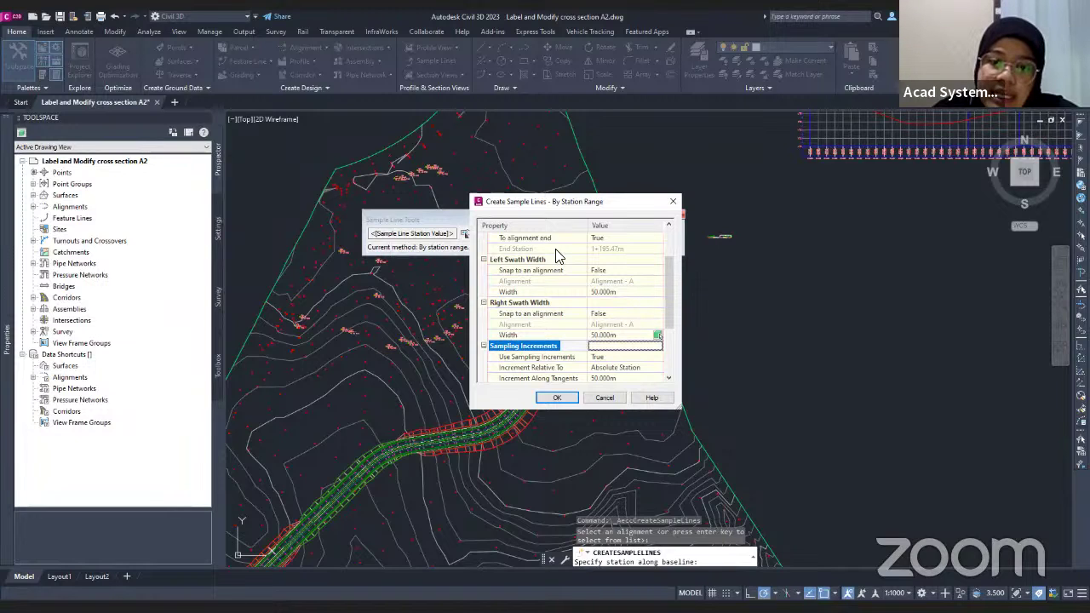
pyautogui.click(634, 292)
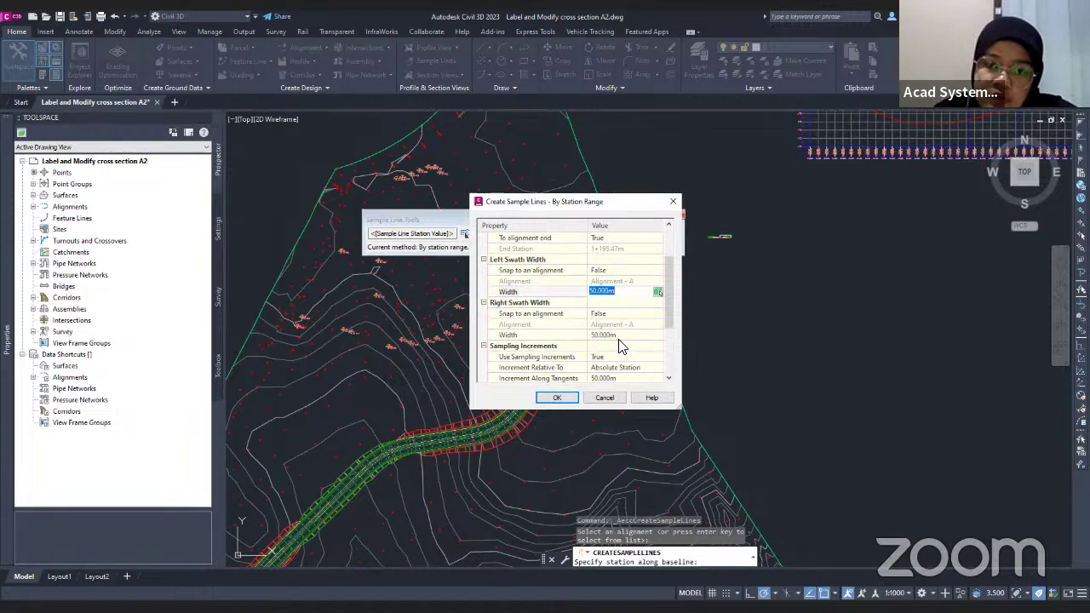
# Step: Set the sampling increments along tangents, curves and spirals to 150 m
pyautogui.scroll(-2, 619, 345)
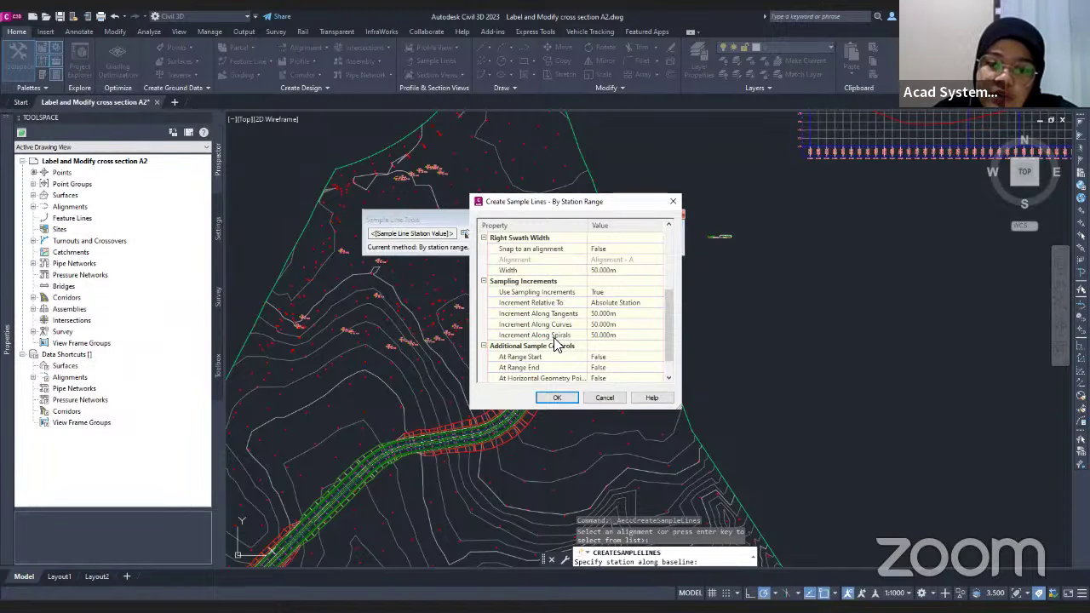
pyautogui.click(622, 313)
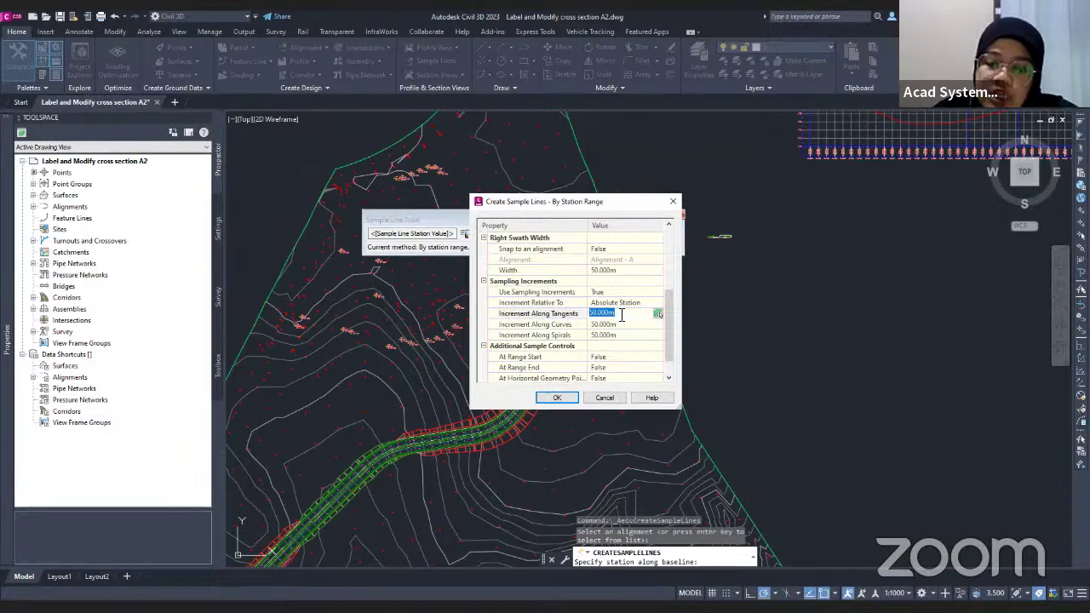
pyautogui.write('15')
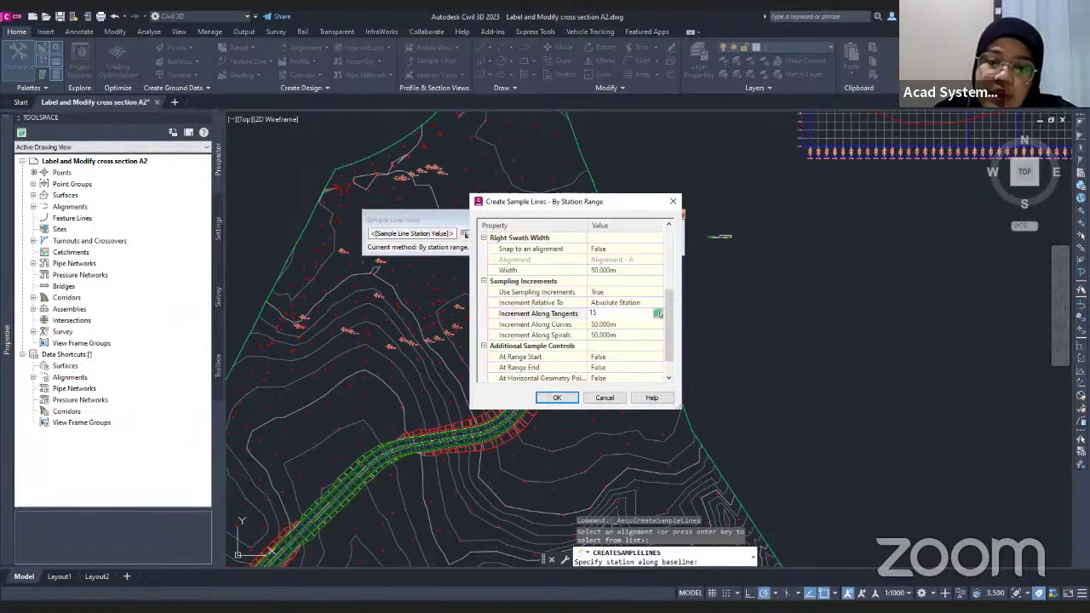
pyautogui.write('0')
pyautogui.click(622, 327)
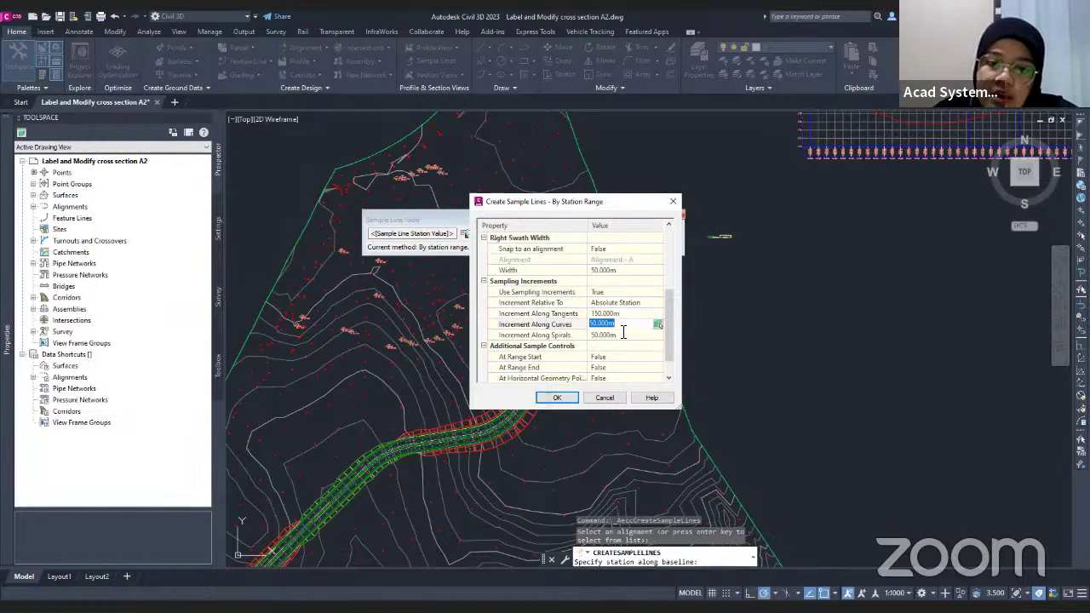
pyautogui.write('150')
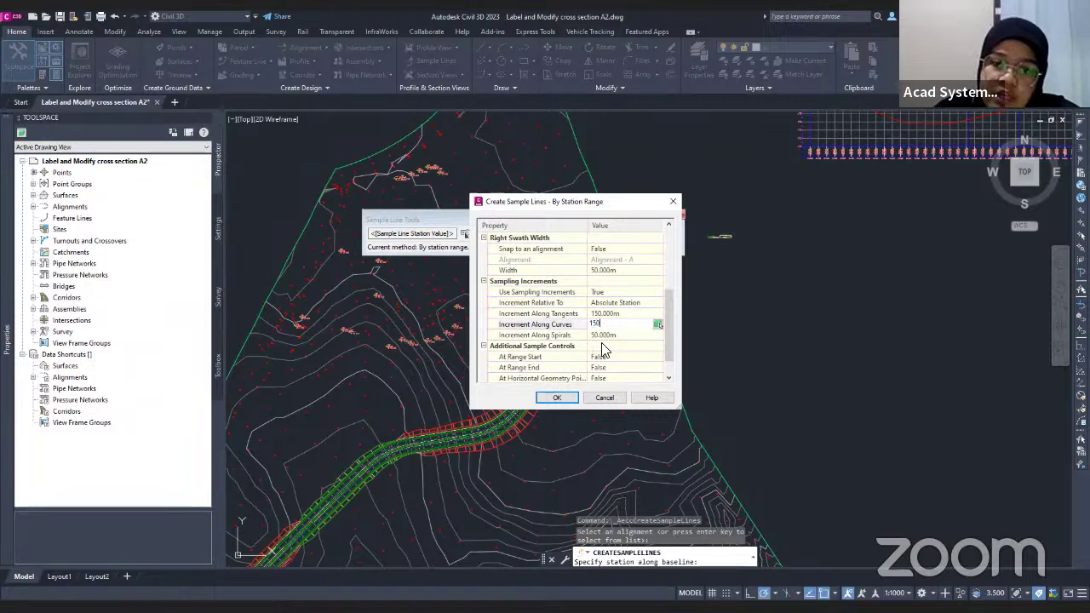
pyautogui.click(657, 335)
pyautogui.write('150')
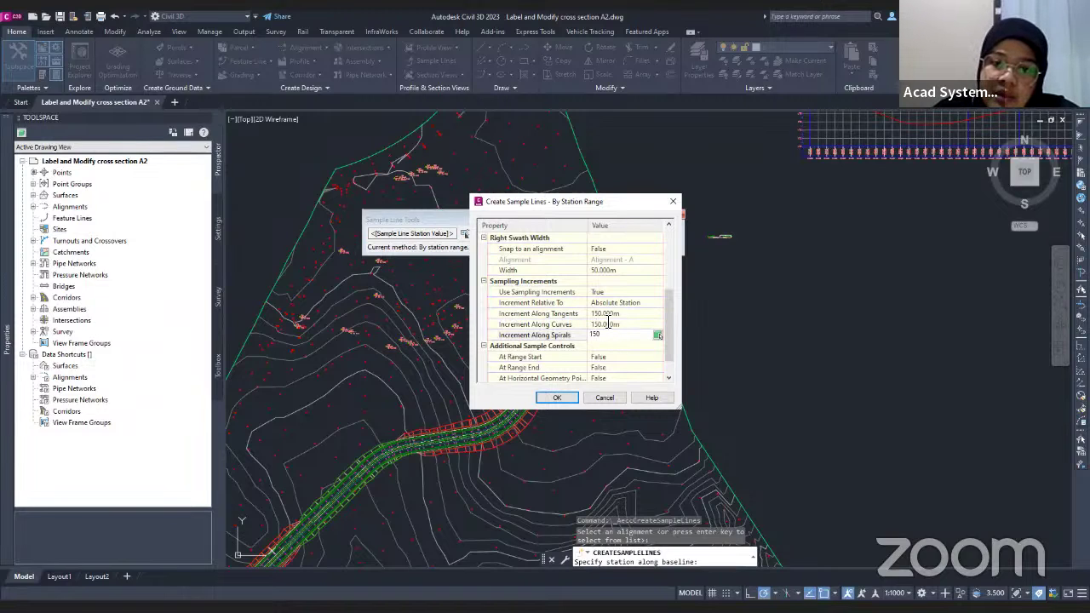
pyautogui.press('Return')
# Step: Create the sample lines with increments relative to Absolute Station and end the sample line command
pyautogui.click(617, 304)
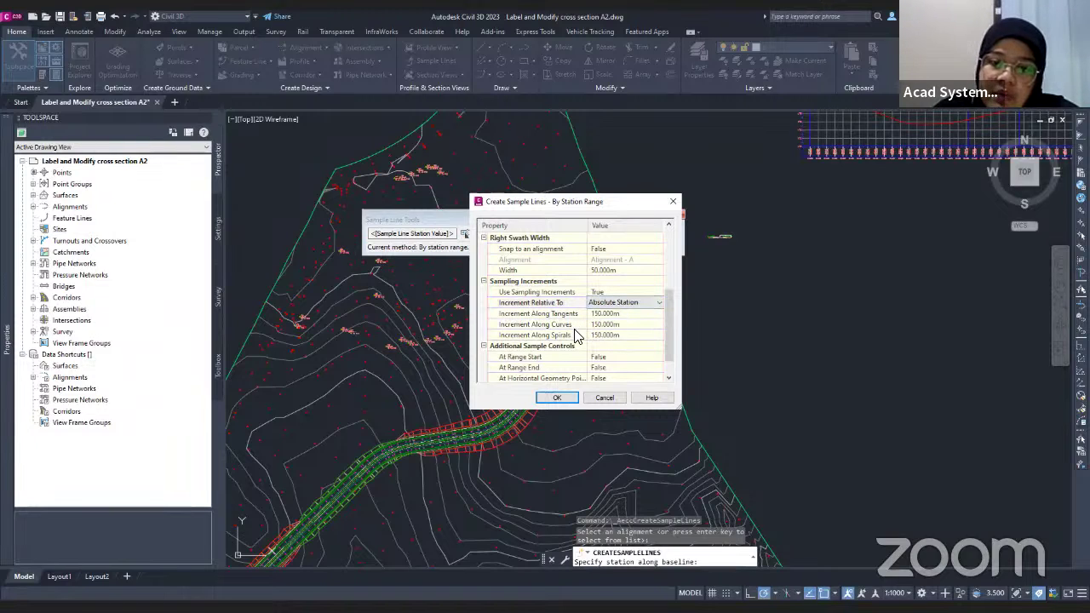
pyautogui.scroll(-1, 579, 341)
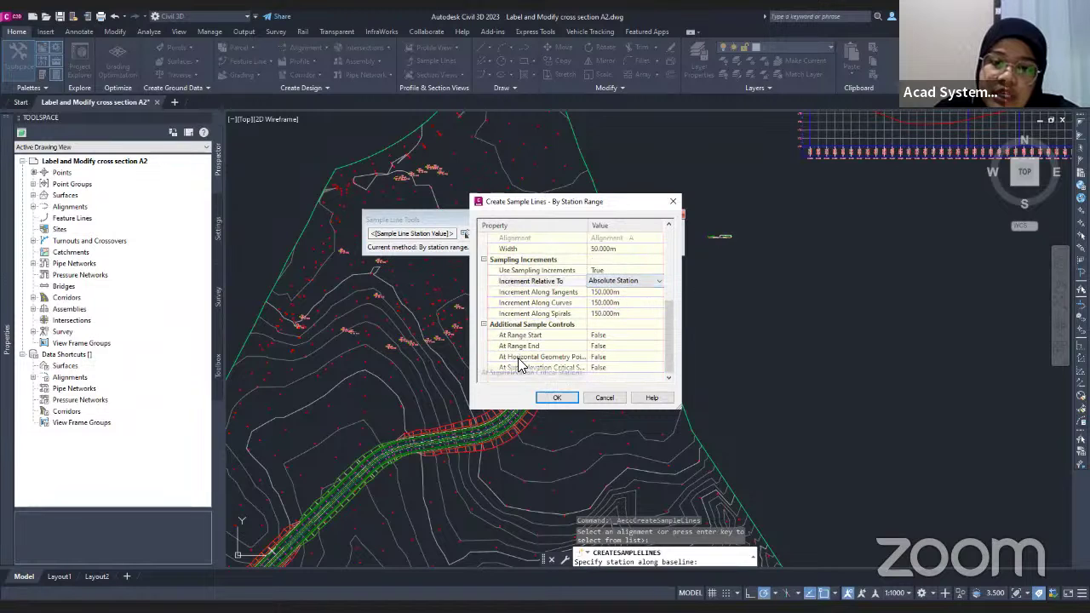
pyautogui.scroll(4, 563, 332)
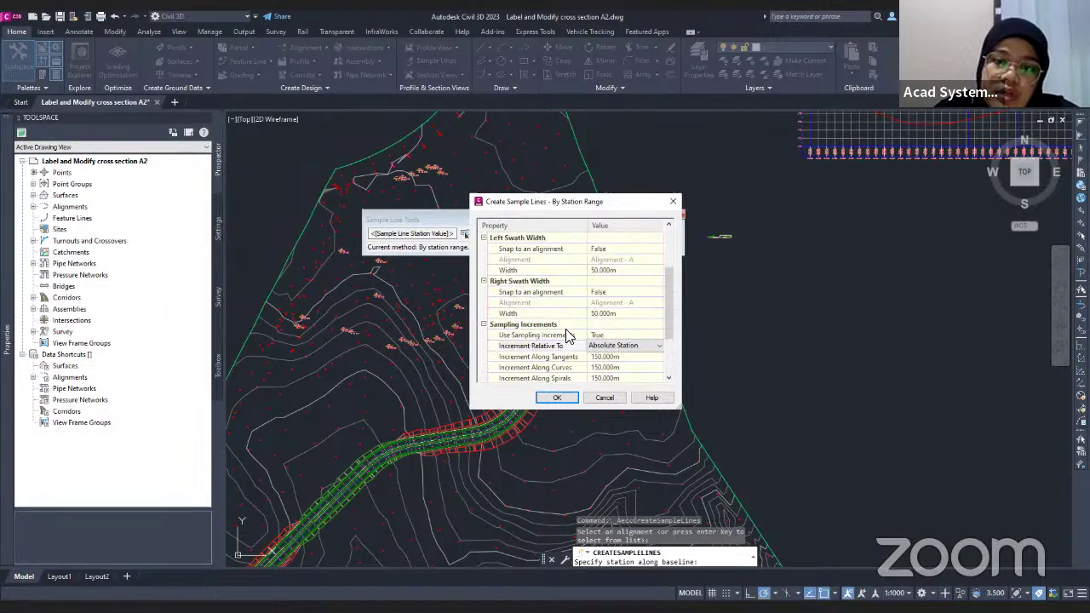
pyautogui.scroll(1, 588, 374)
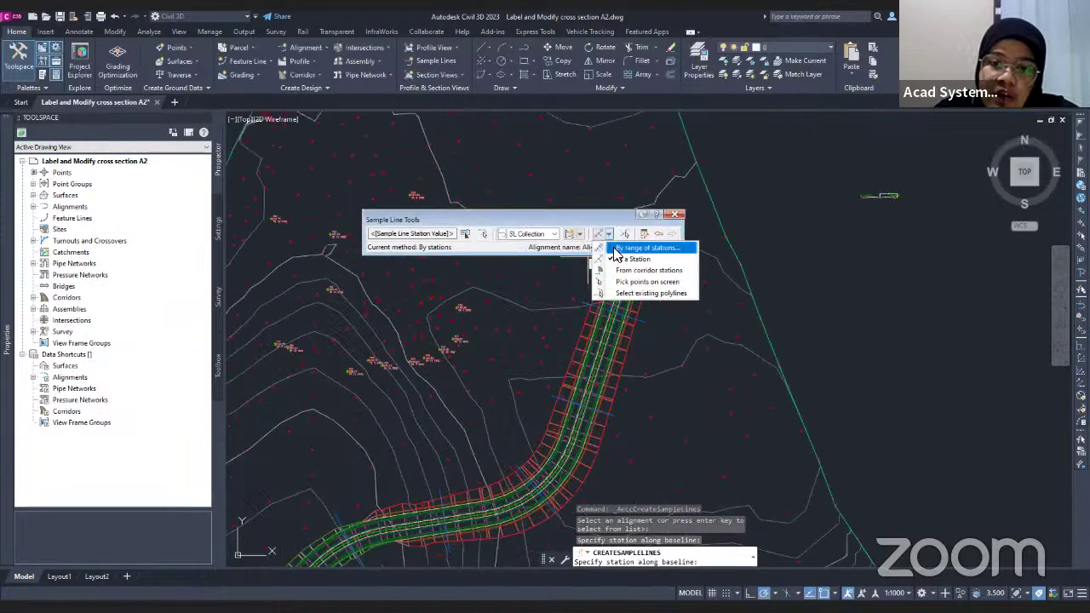
pyautogui.click(620, 258)
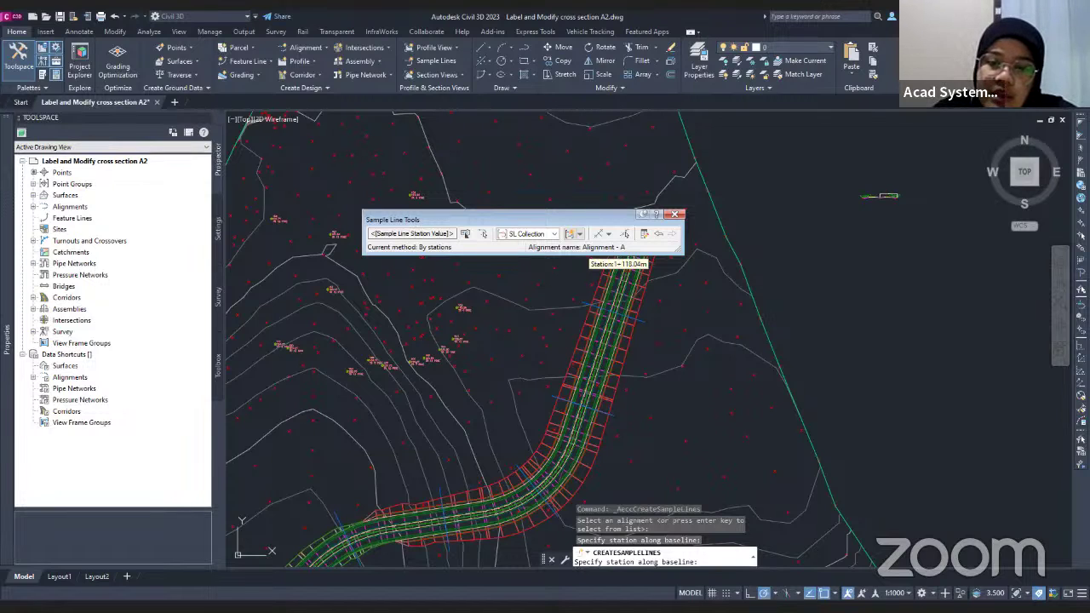
pyautogui.moveTo(635, 328); pyautogui.dragTo(600, 336, button='middle')
pyautogui.press('Escape')
# Step: Examine the placement and station labels of the new sample lines along the corridor
pyautogui.scroll(-3, 600, 336)
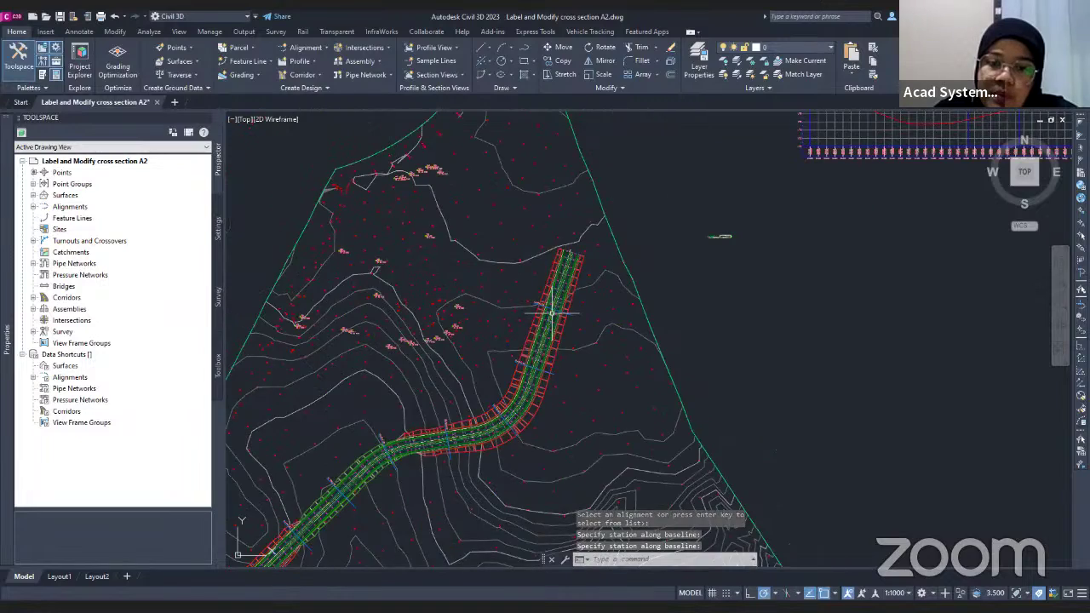
pyautogui.scroll(5, 540, 375)
pyautogui.scroll(-3, 543, 295)
pyautogui.scroll(5, 543, 294)
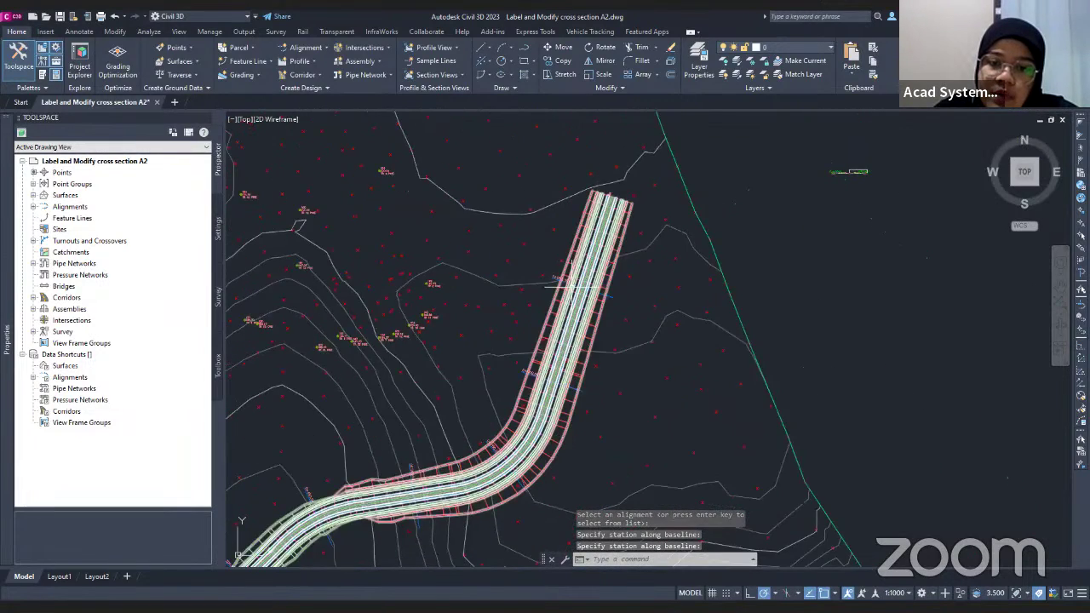
pyautogui.scroll(-5, 602, 330)
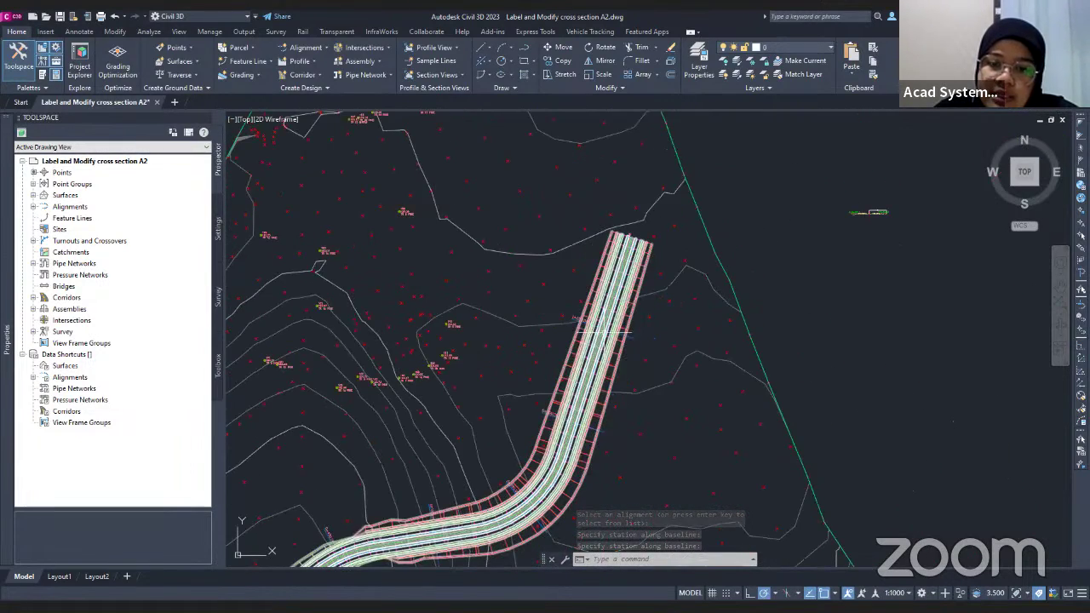
pyautogui.moveTo(603, 331); pyautogui.dragTo(650, 235, button='middle')
pyautogui.scroll(3, 559, 407)
pyautogui.scroll(2, 560, 407)
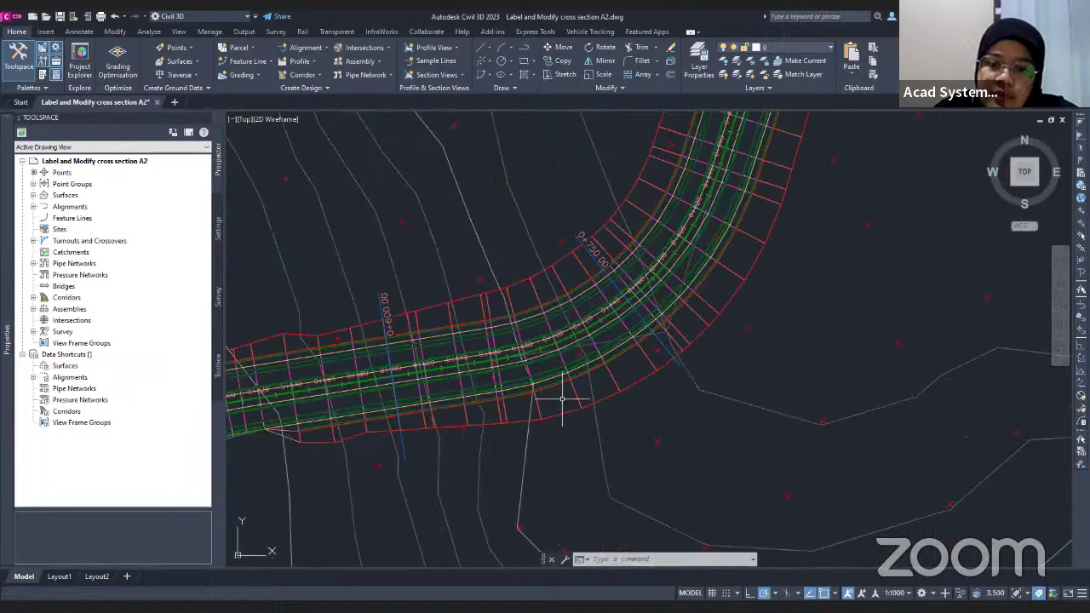
pyautogui.moveTo(710, 304); pyautogui.dragTo(554, 403, button='middle')
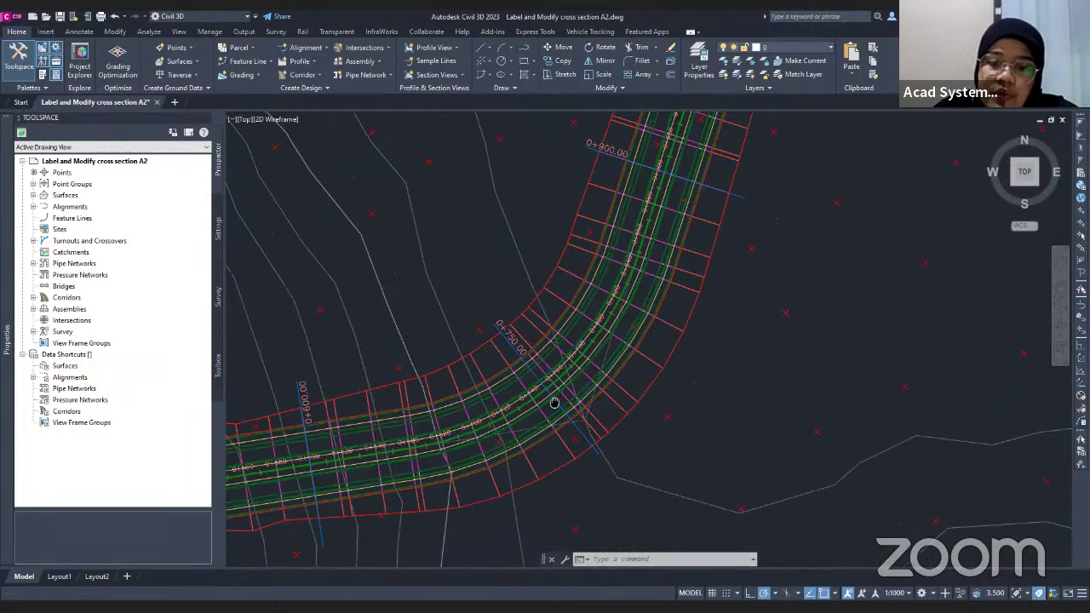
pyautogui.scroll(-2, 554, 402)
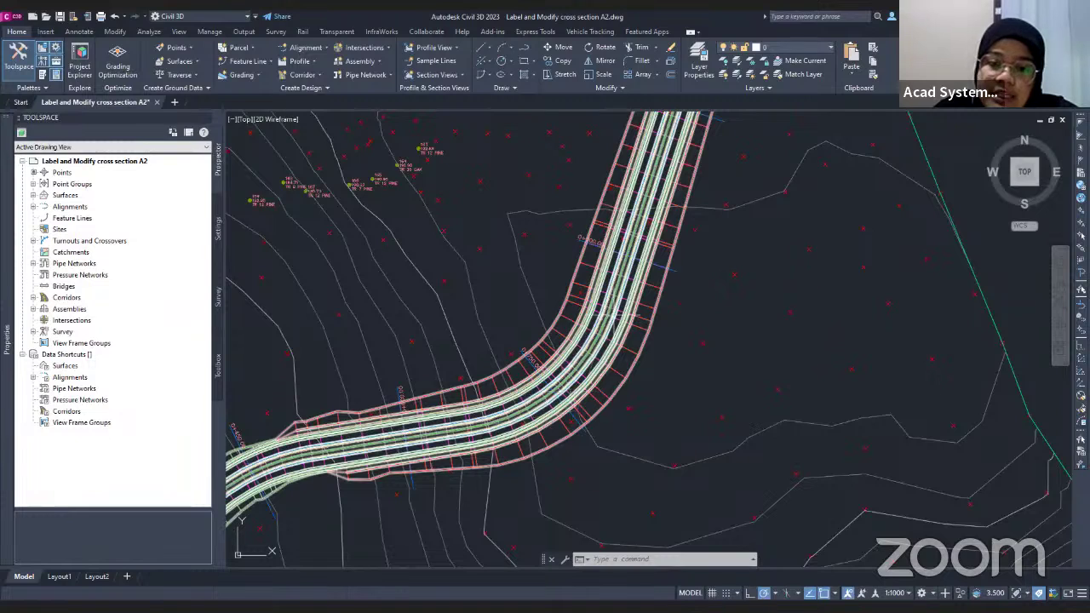
pyautogui.scroll(-3, 568, 392)
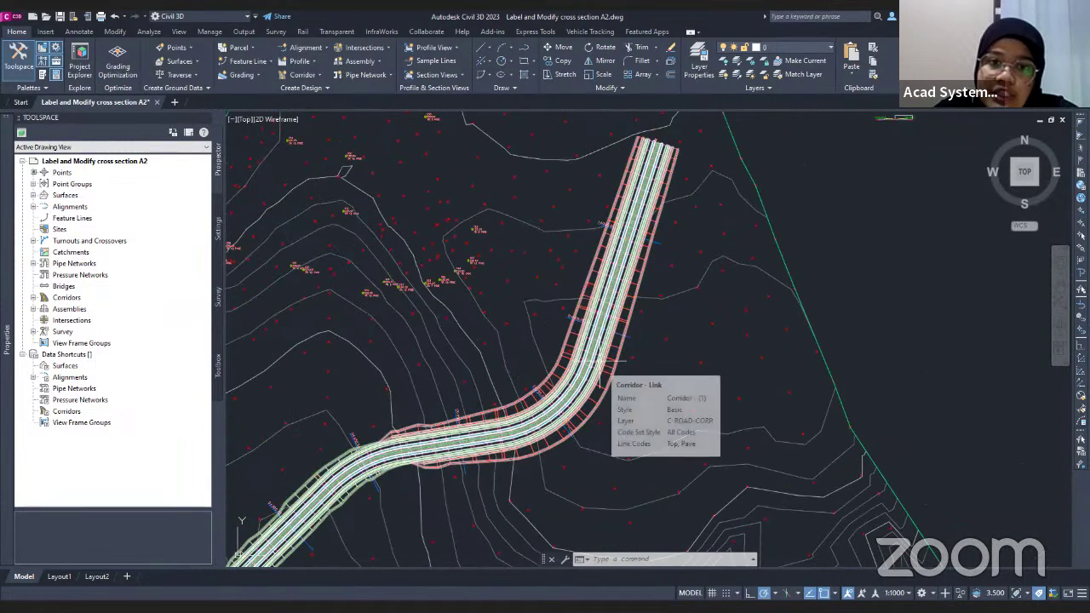
pyautogui.scroll(-4, 634, 374)
pyautogui.moveTo(651, 357); pyautogui.dragTo(613, 341, button='middle')
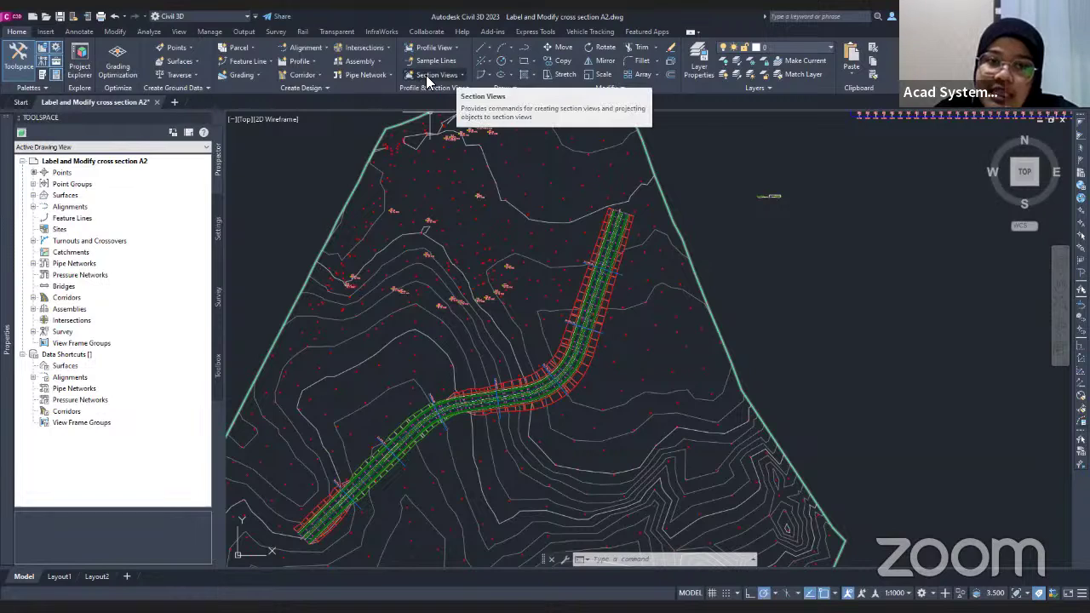
# Step: Start creating multiple section views for Alignment - A with the sample line group SL Collection - 1
pyautogui.click(460, 75)
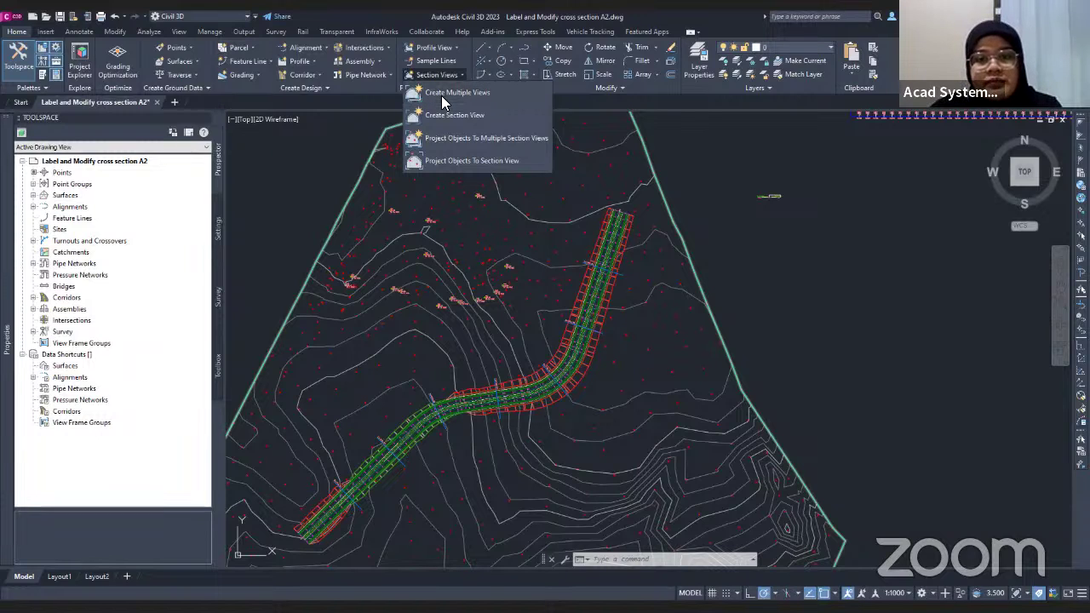
pyautogui.click(457, 82)
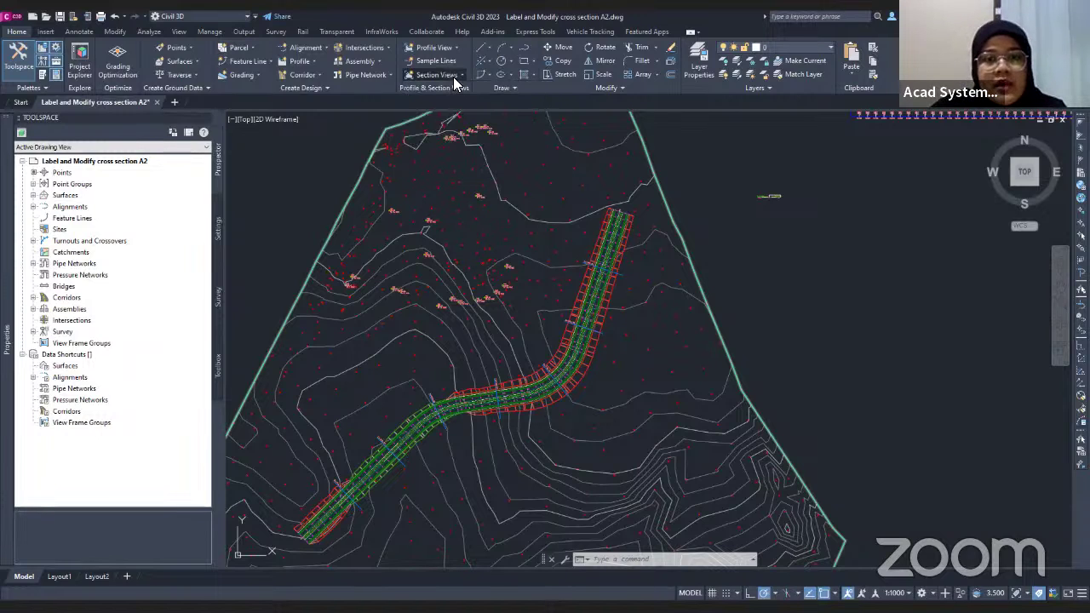
pyautogui.click(454, 77)
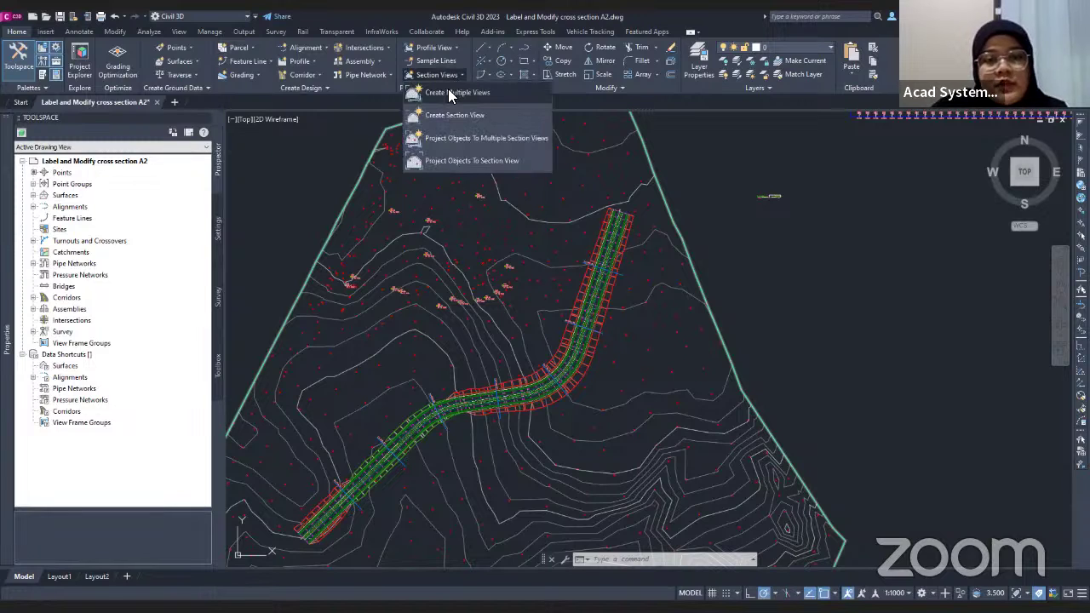
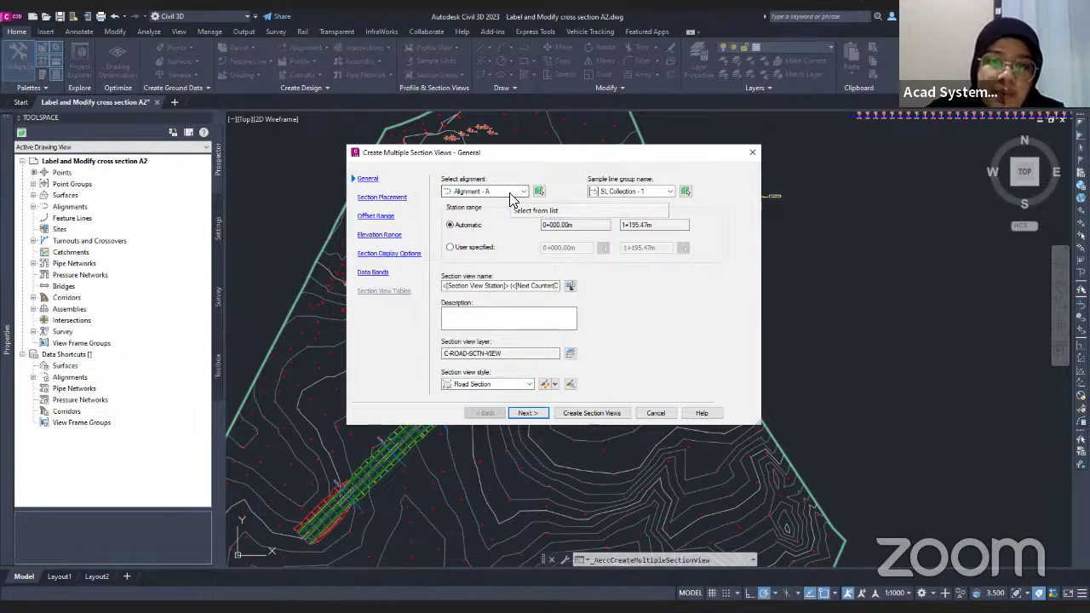
pyautogui.click(445, 201)
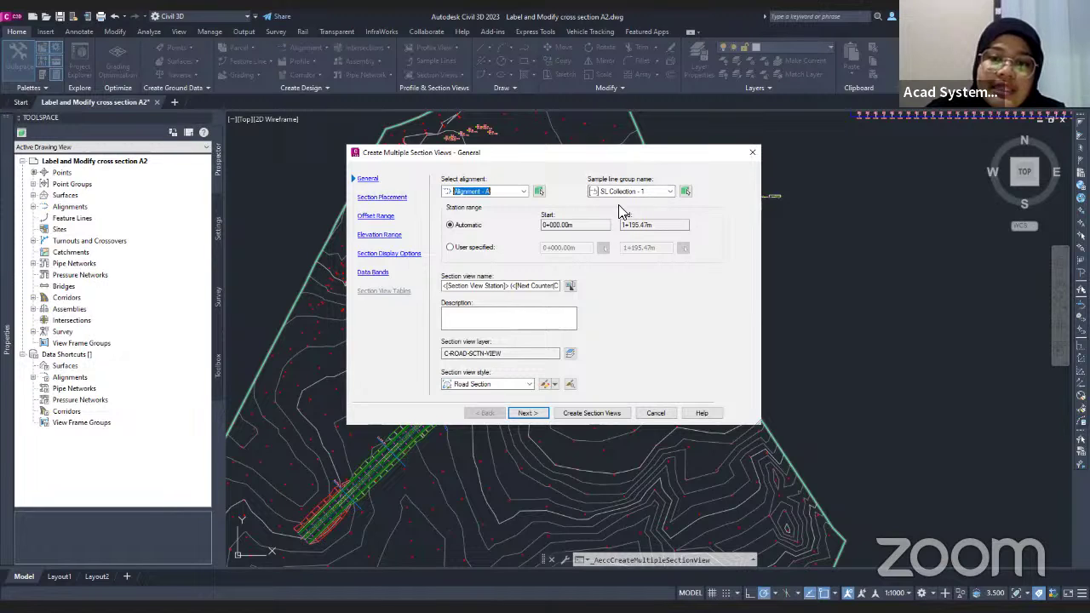
pyautogui.click(660, 193)
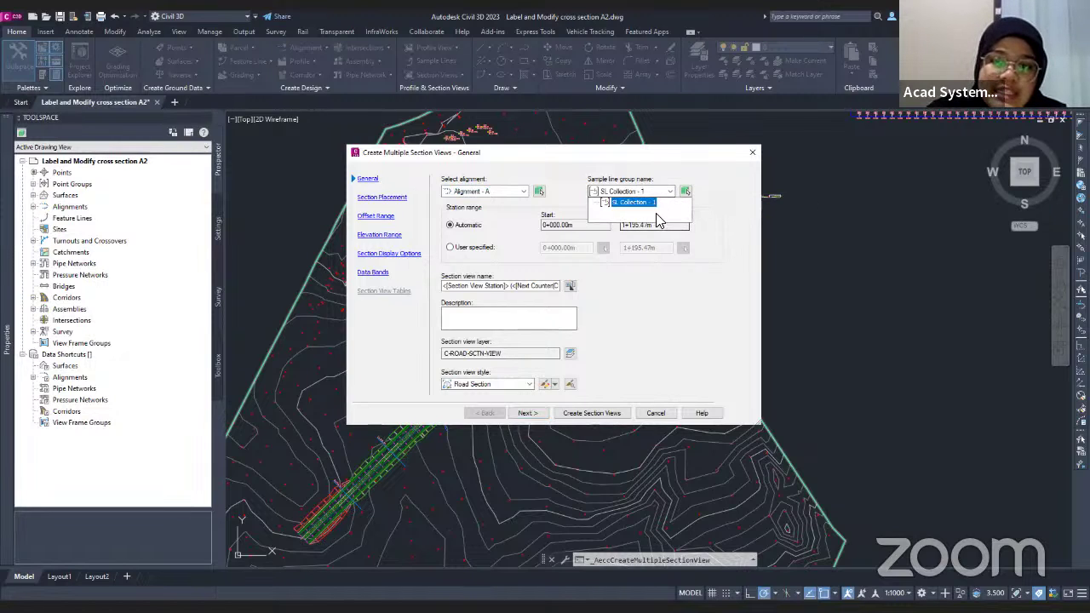
pyautogui.click(630, 202)
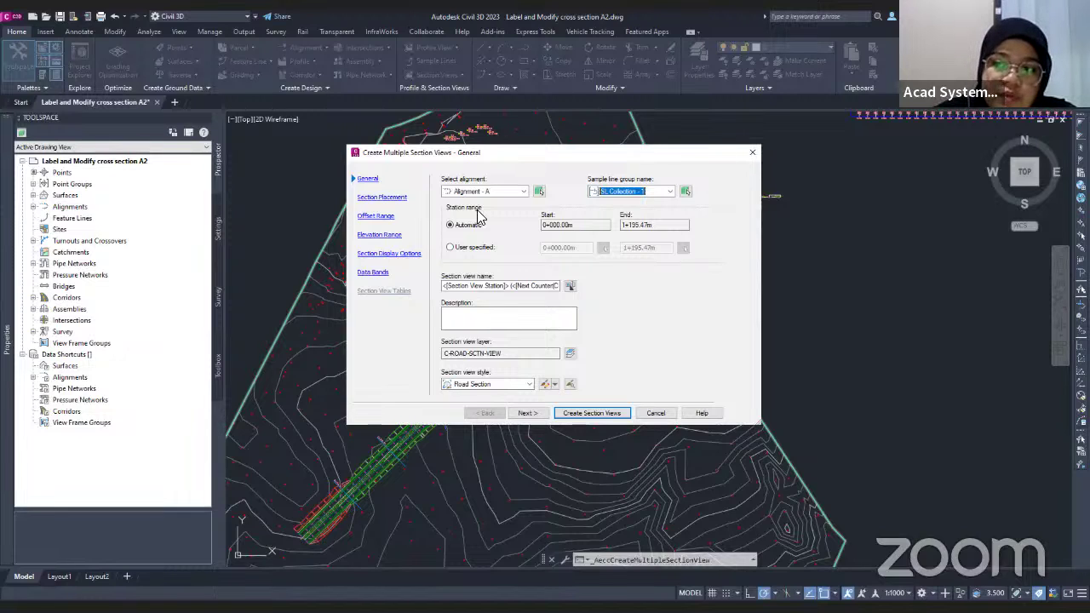
# Step: Keep the station range on Automatic and set the section view style to Road Section
pyautogui.click(451, 248)
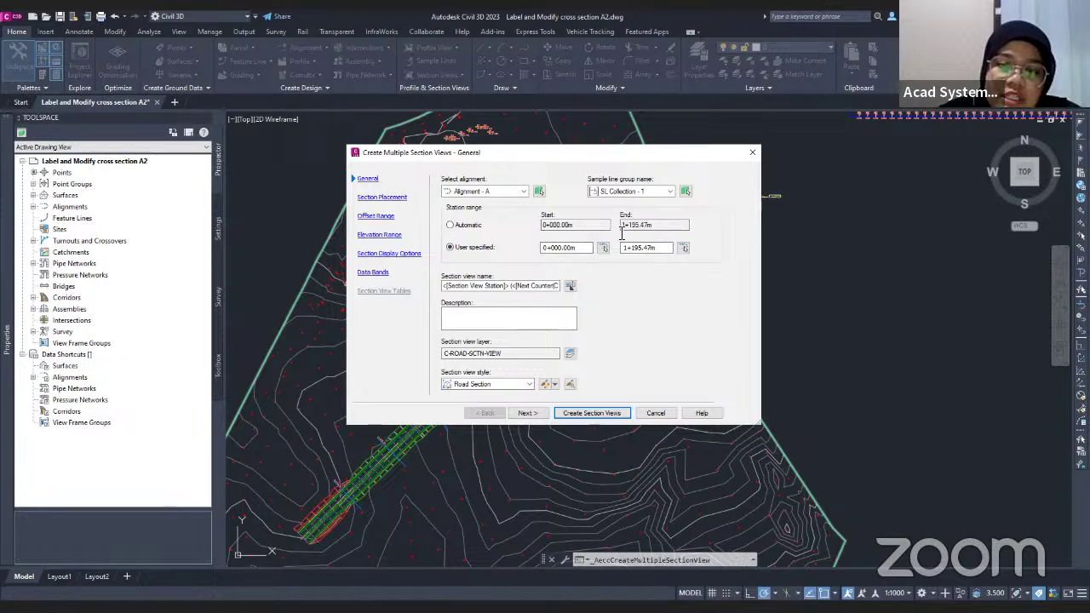
pyautogui.click(458, 226)
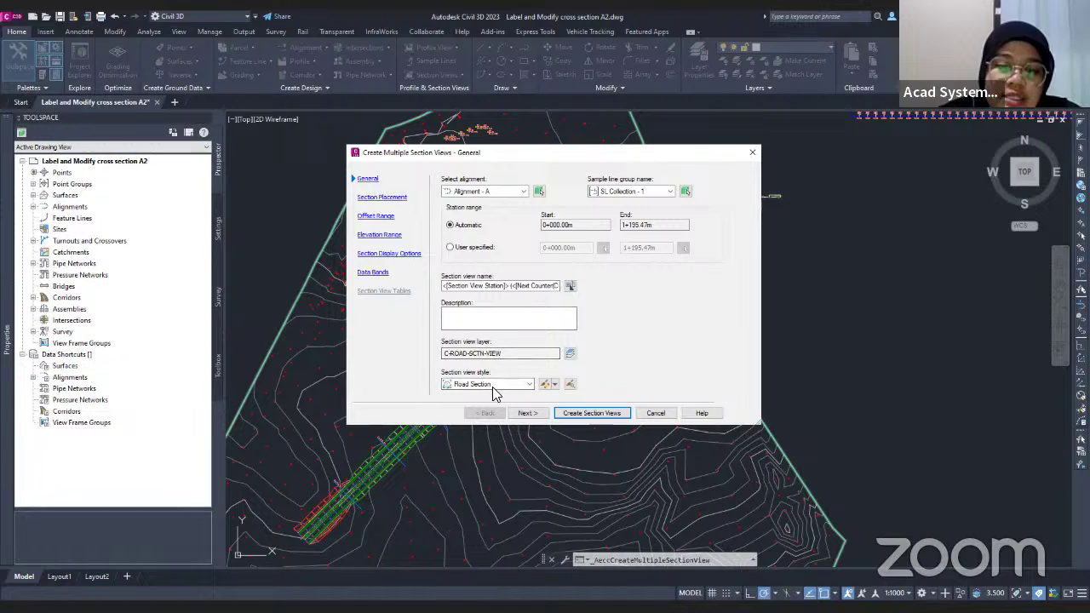
pyautogui.click(466, 389)
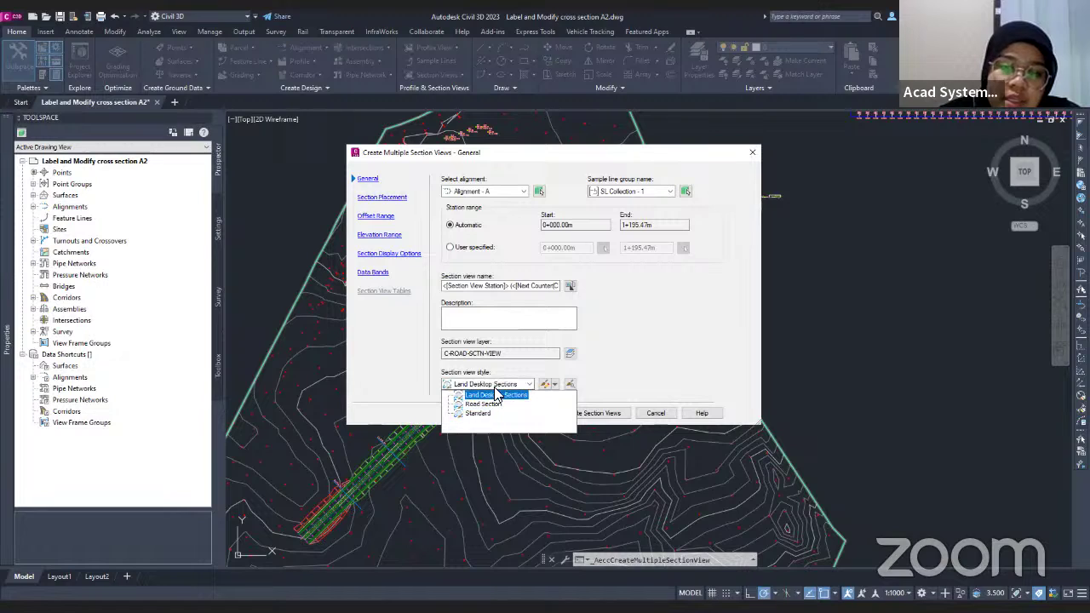
pyautogui.click(502, 403)
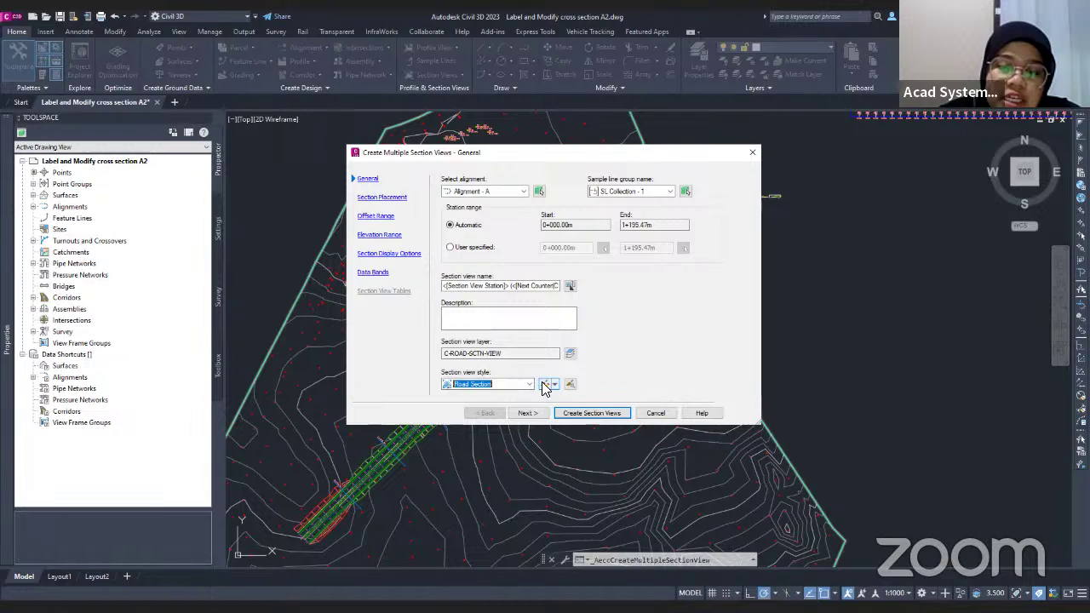
pyautogui.click(549, 384)
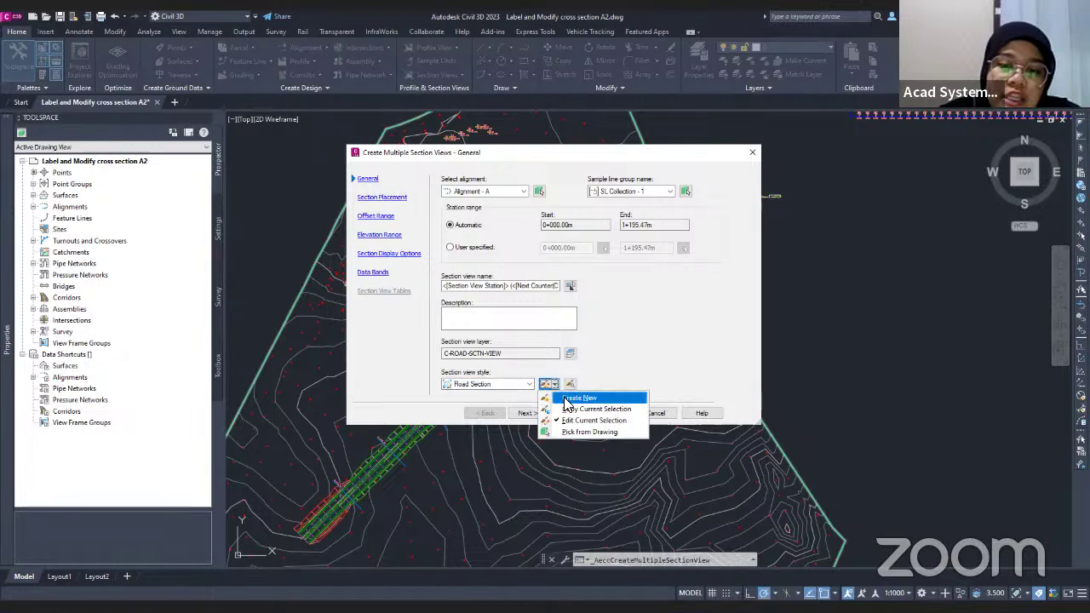
pyautogui.click(613, 369)
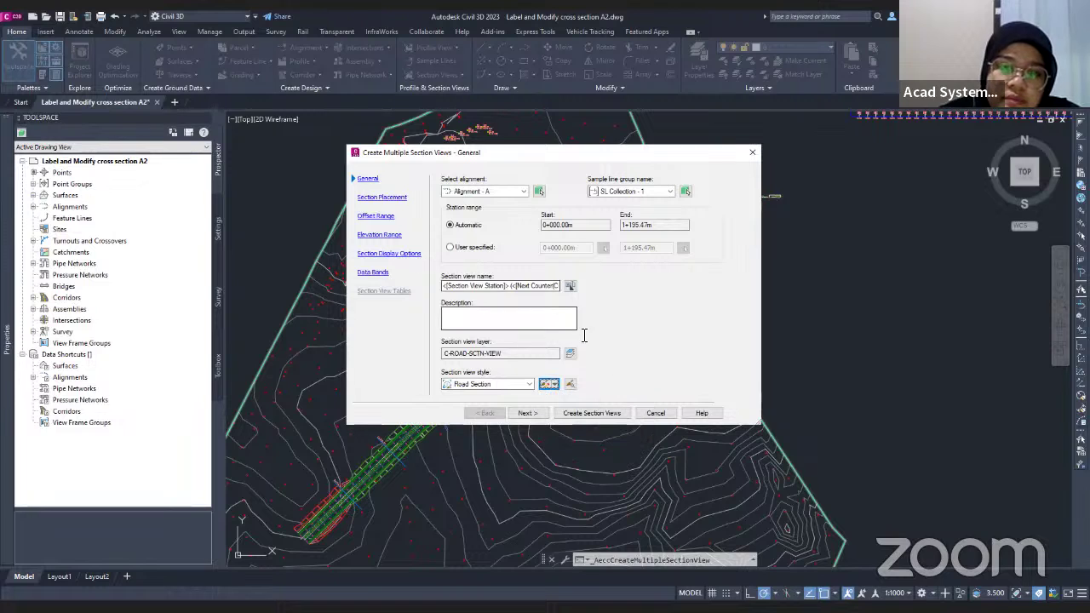
pyautogui.click(526, 413)
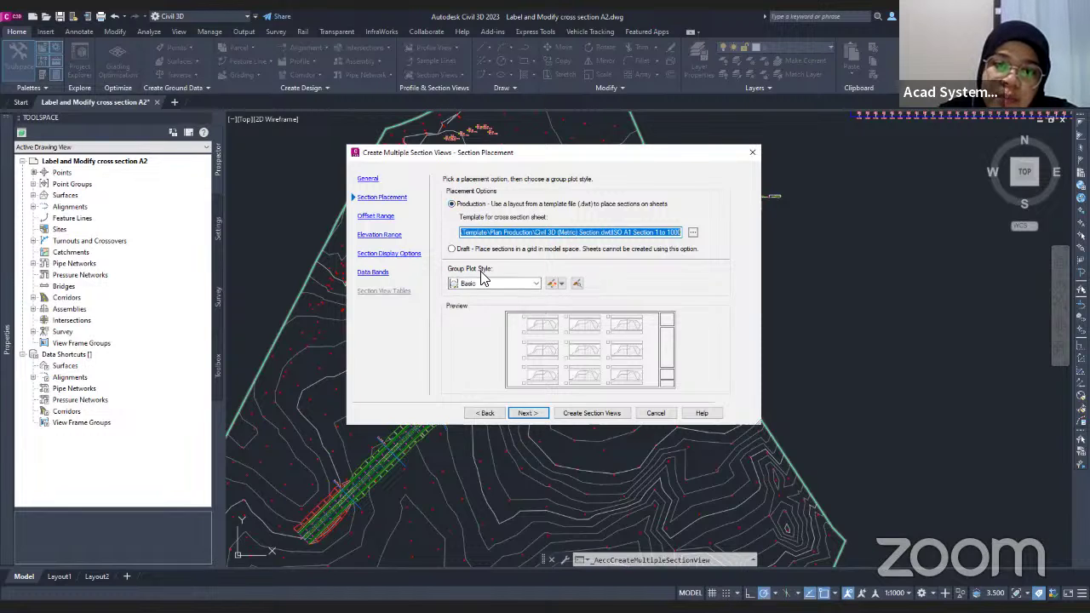
# Step: Set the group plot style to Basic for the Production section placement and accept the placement settings
pyautogui.click(534, 286)
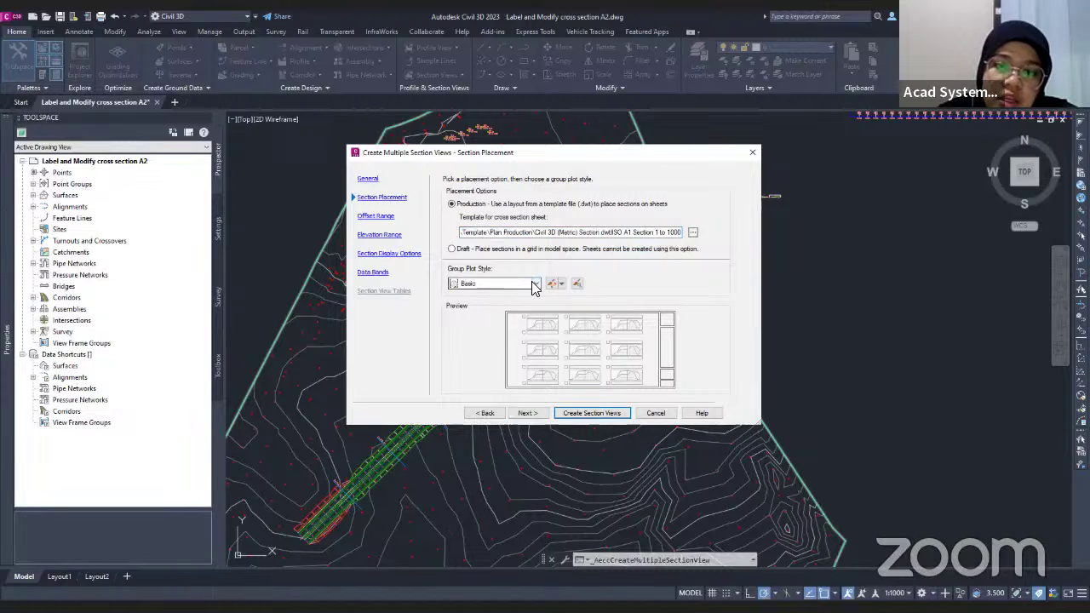
pyautogui.click(534, 286)
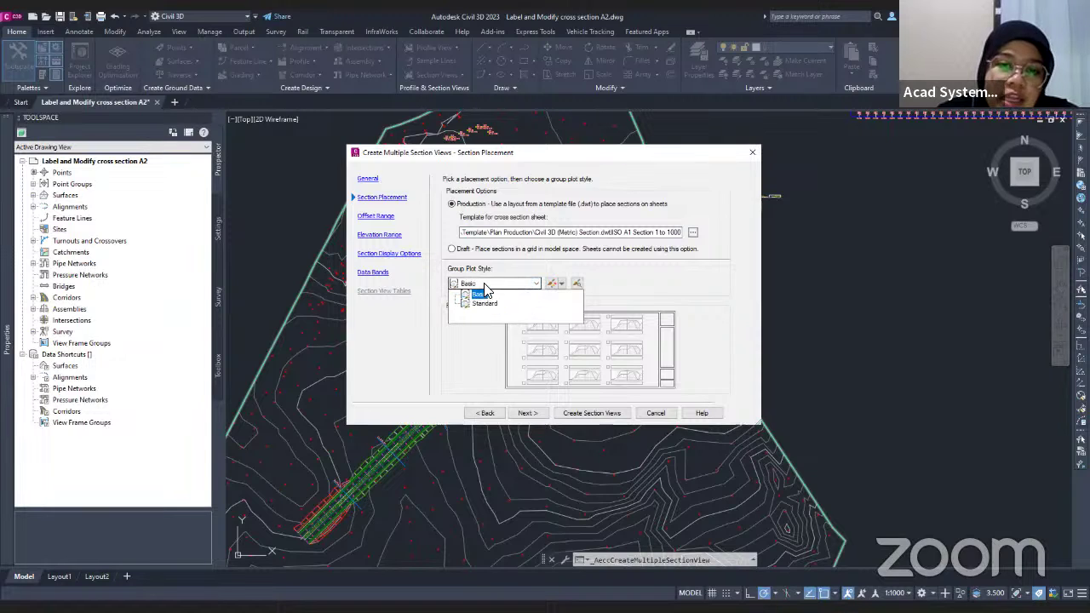
pyautogui.click(554, 294)
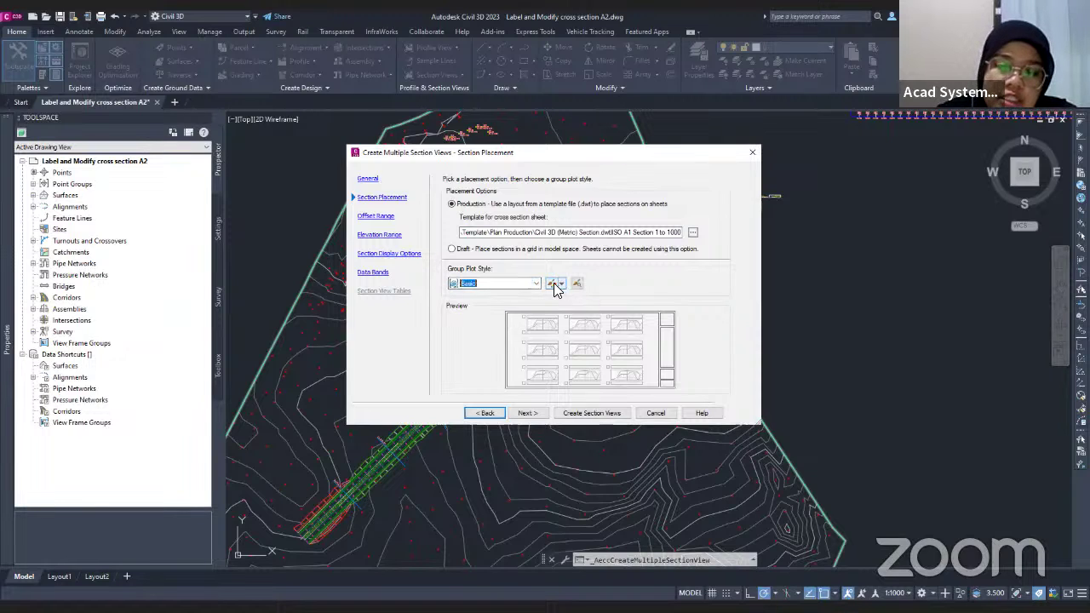
pyautogui.click(552, 287)
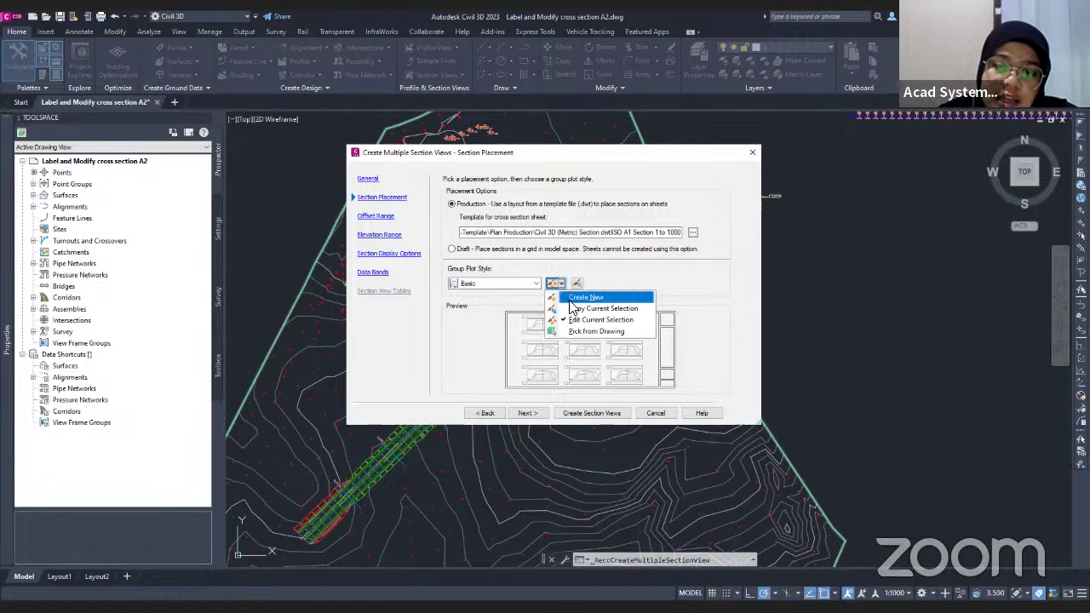
pyautogui.click(482, 335)
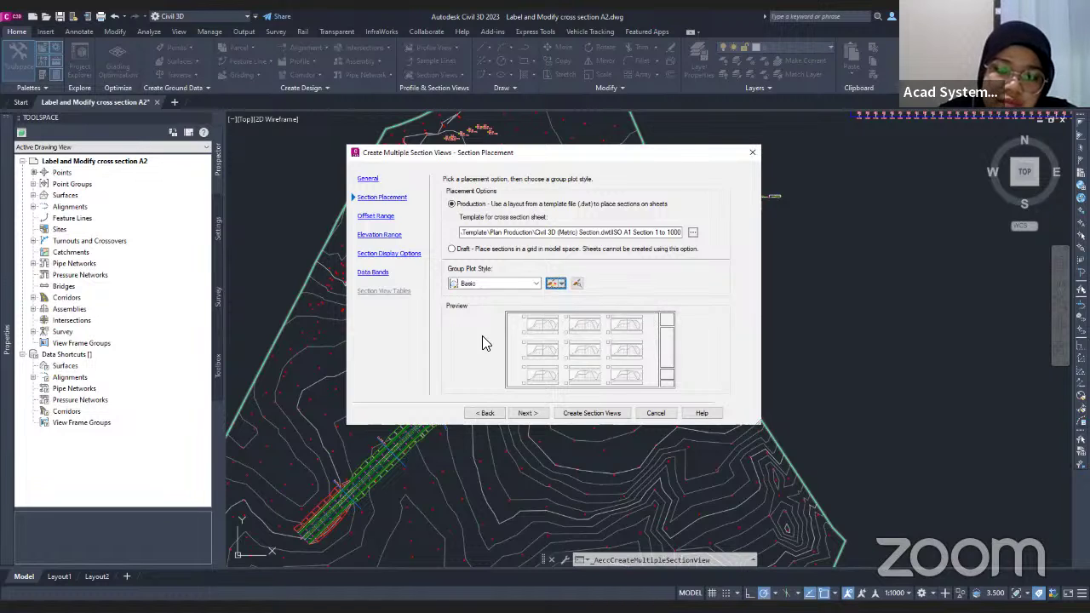
pyautogui.click(524, 413)
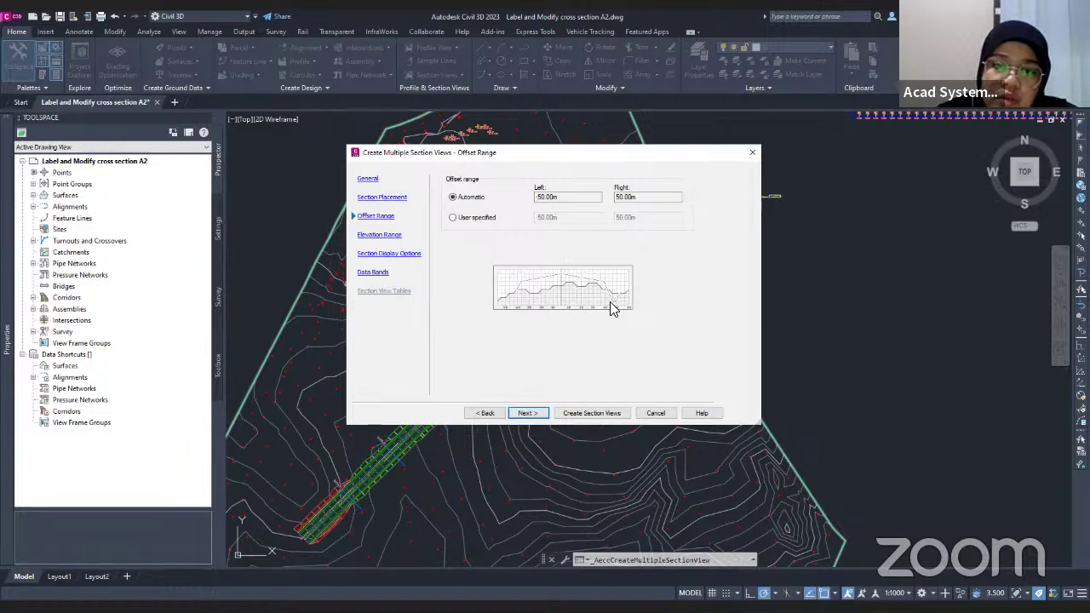
# Step: Keep the offset range of the section views on Automatic and continue to the elevation range settings
pyautogui.click(454, 218)
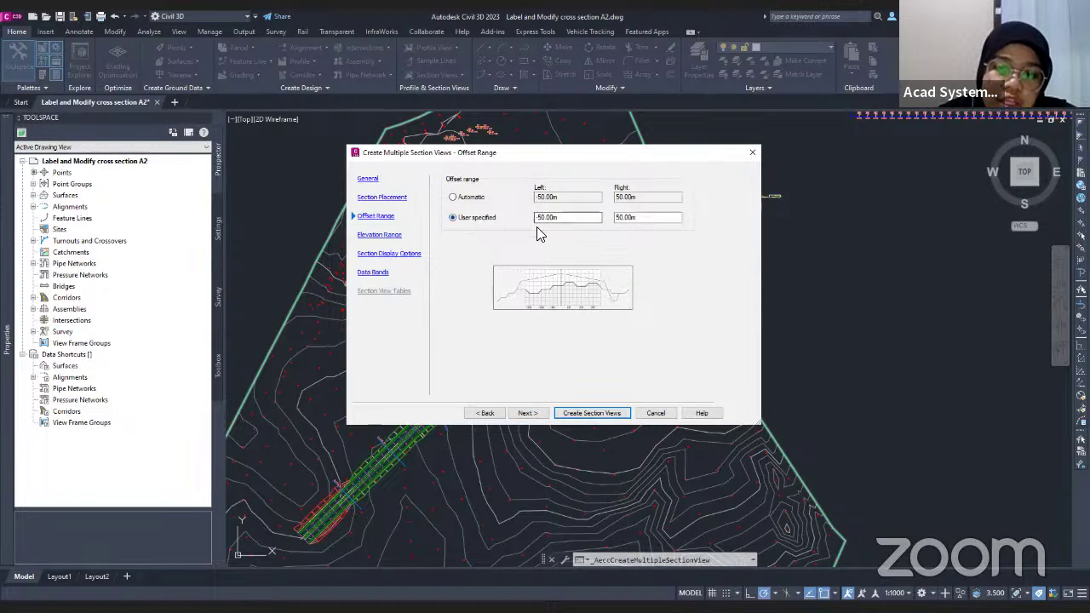
pyautogui.click(453, 197)
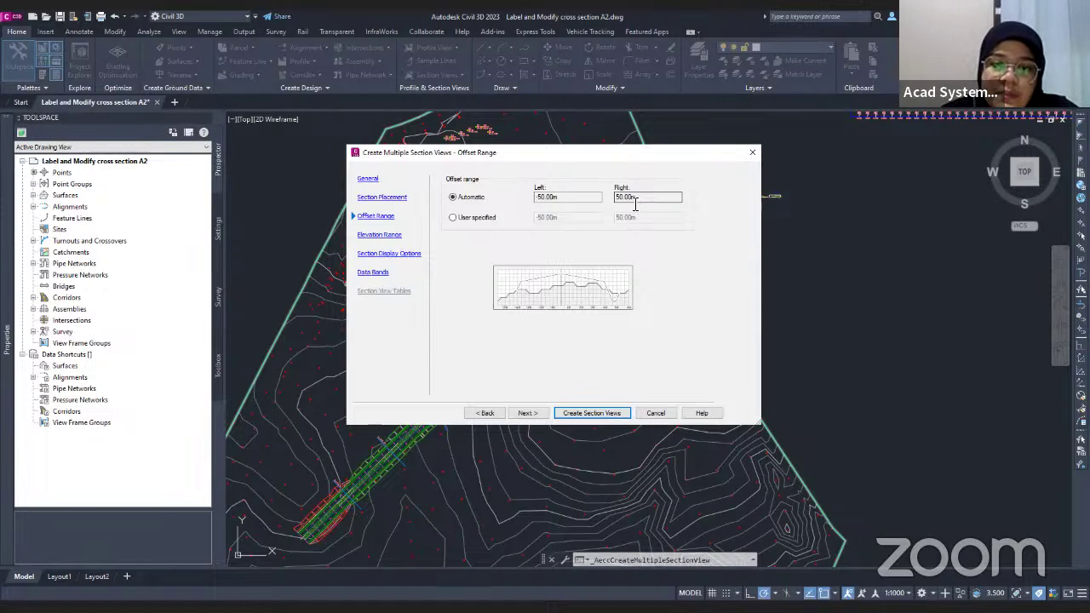
pyautogui.click(529, 414)
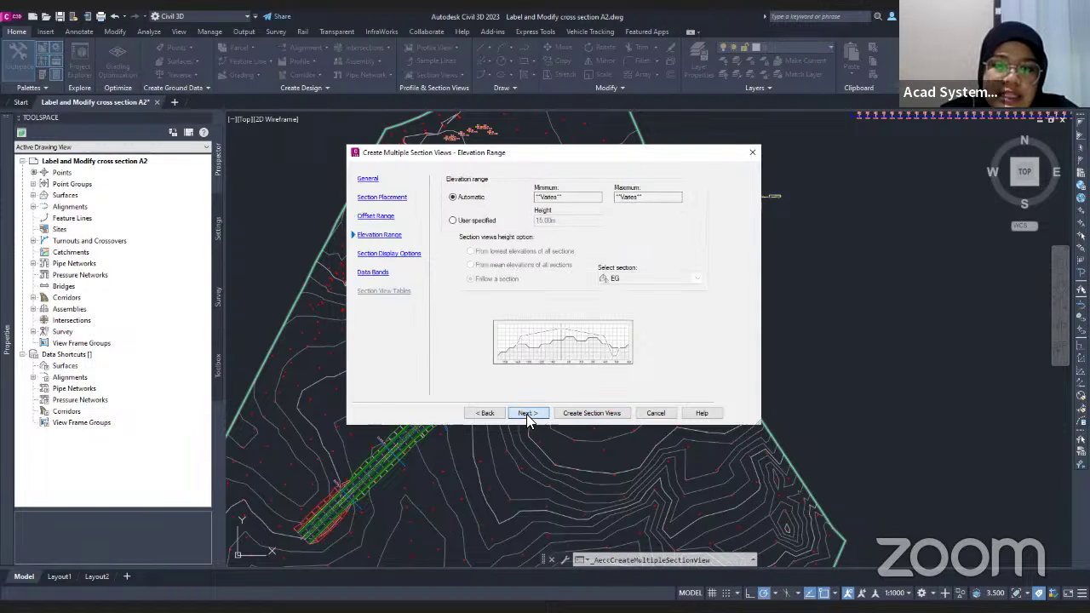
pyautogui.click(376, 216)
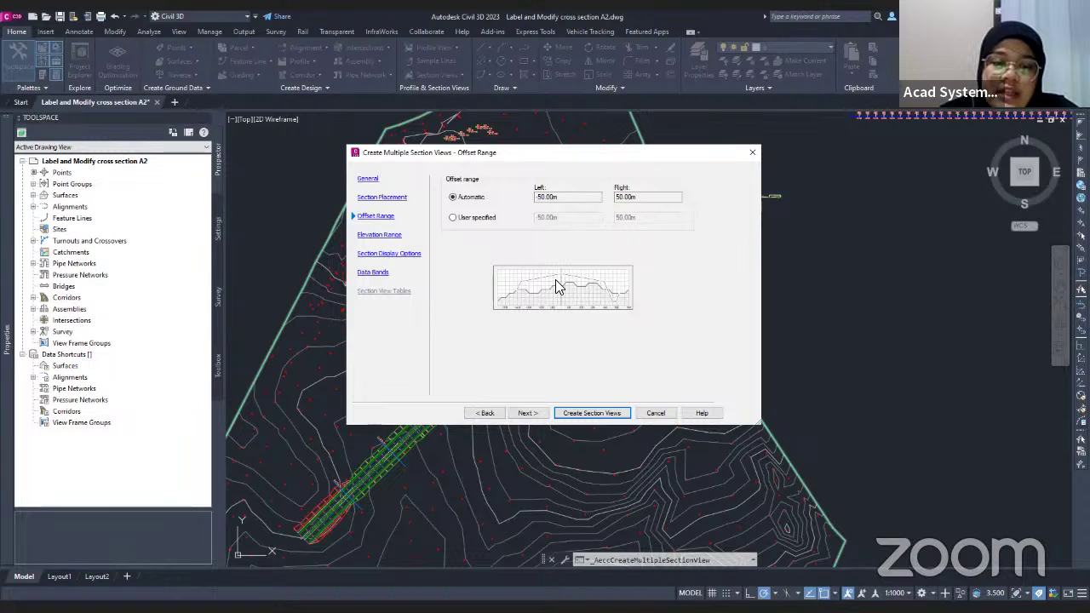
pyautogui.click(388, 238)
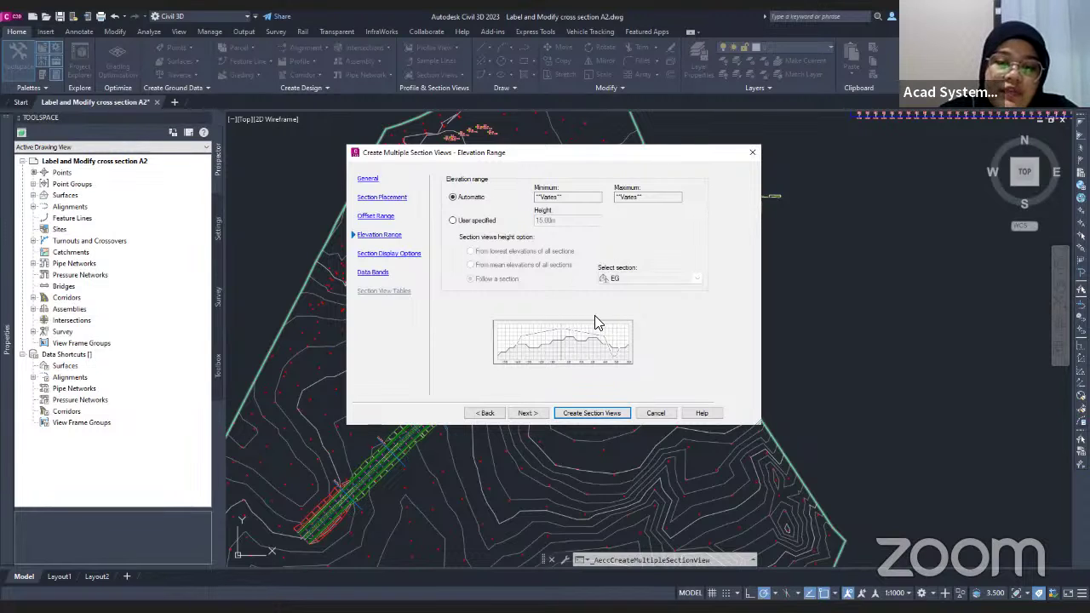
# Step: Keep the elevation range on Automatic and accept the section display options for EG and the corridor
pyautogui.click(460, 220)
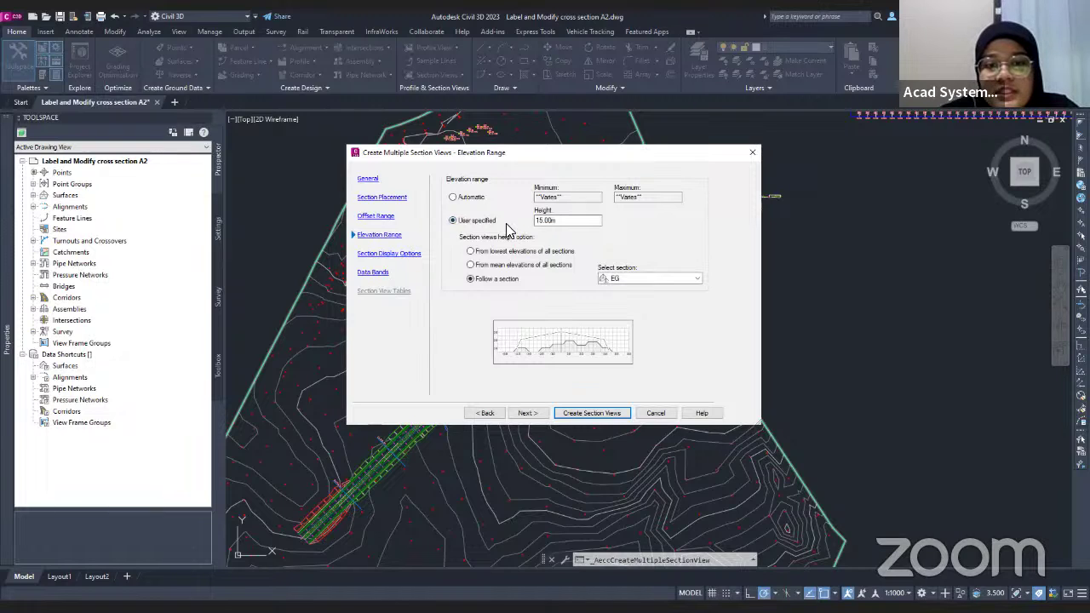
pyautogui.click(463, 197)
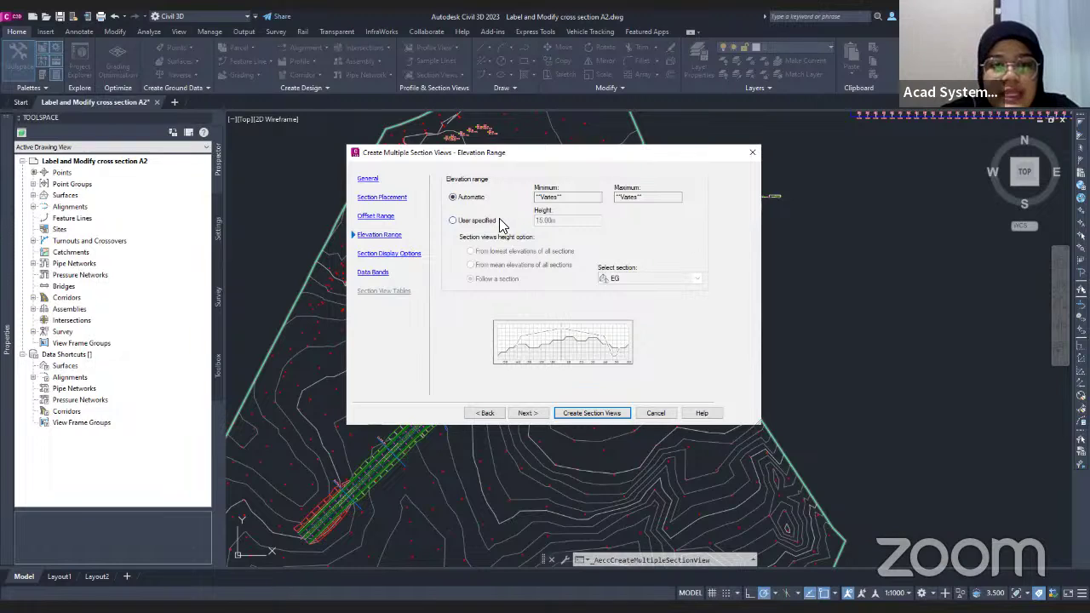
pyautogui.click(527, 413)
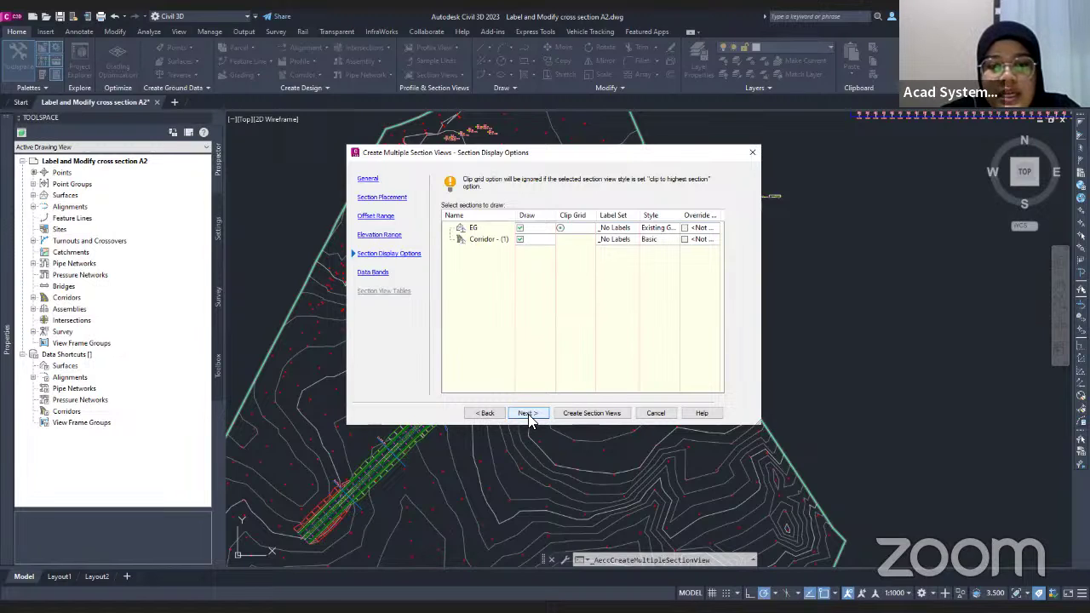
pyautogui.click(527, 414)
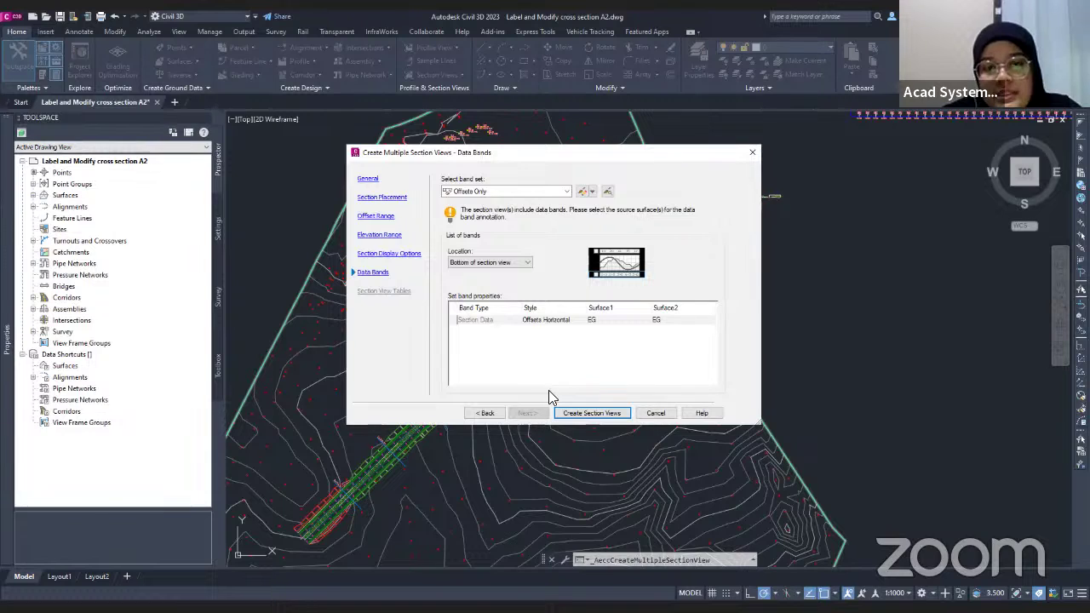
# Step: Keep the Offsets Only band set for the section views, with its location at Bottom of section view
pyautogui.click(501, 194)
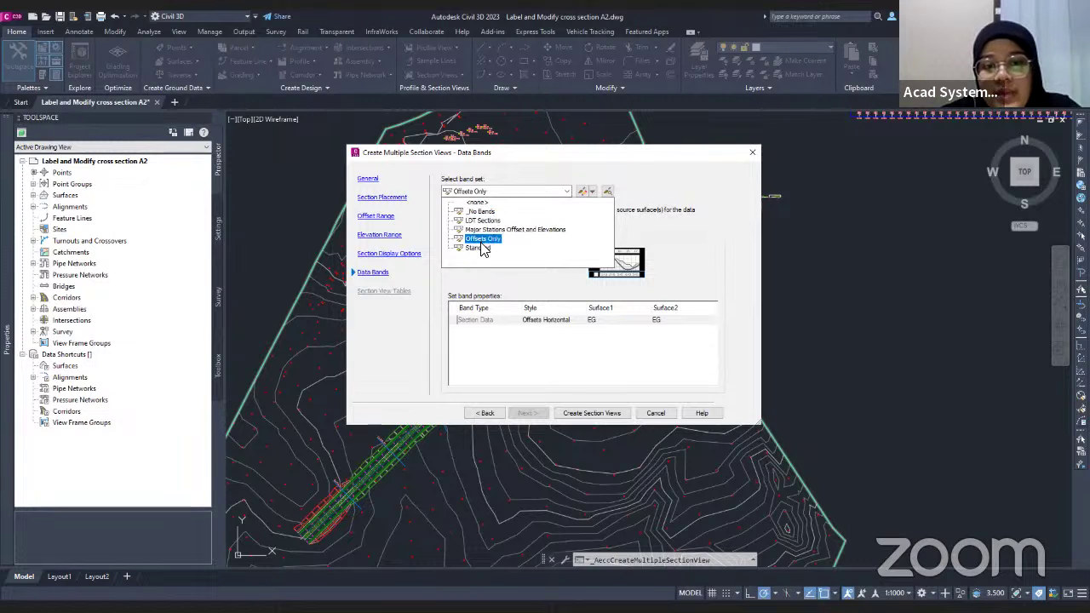
pyautogui.click(594, 194)
pyautogui.click(593, 194)
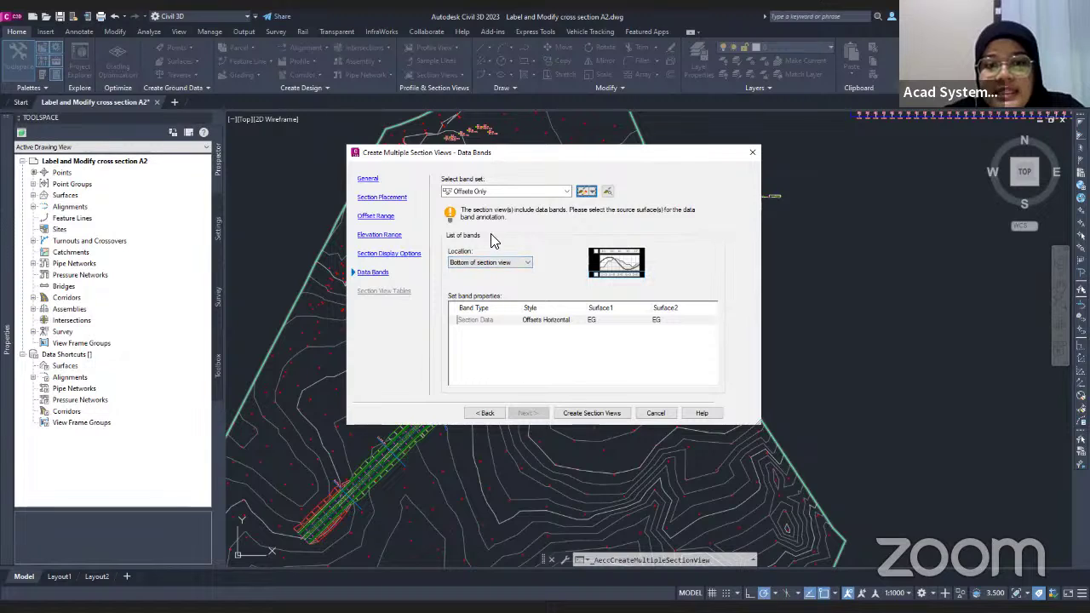
pyautogui.click(525, 264)
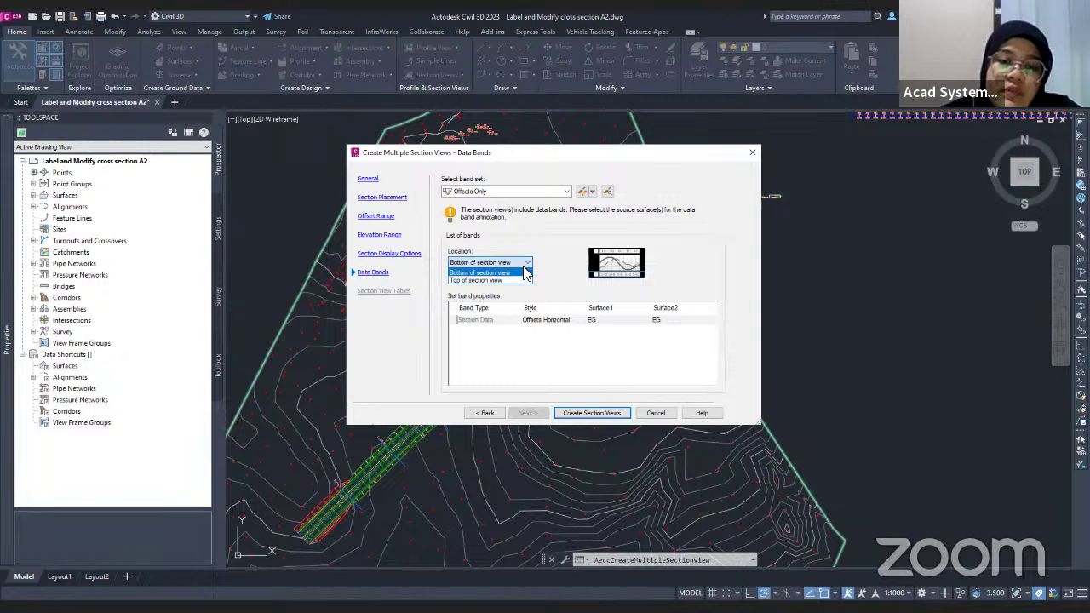
pyautogui.click(528, 272)
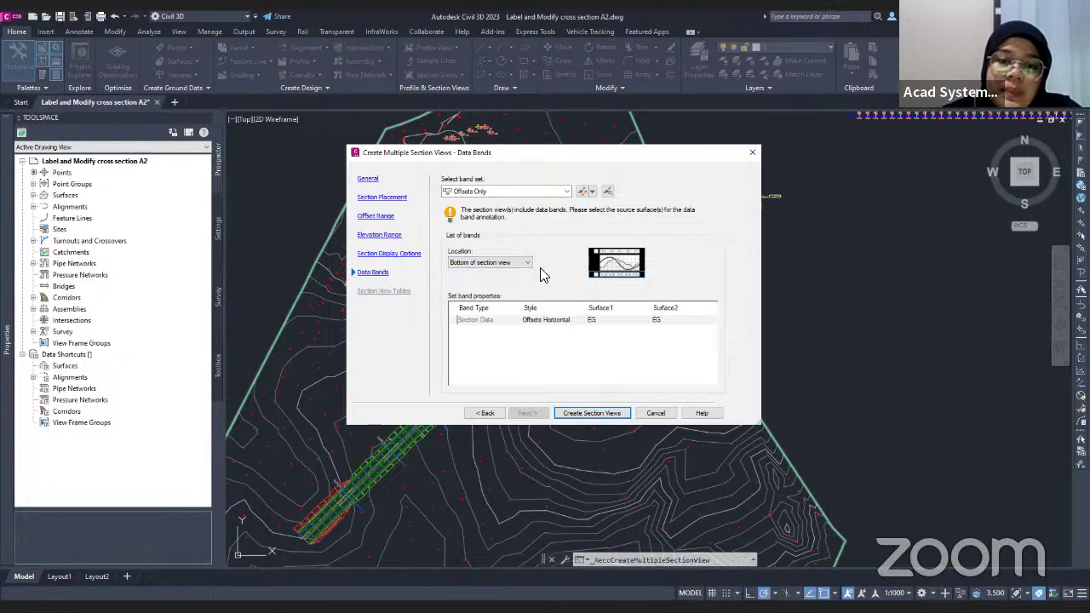
# Step: Create the section views and place their sheet origin in the empty area below the profile view, beside the surface
pyautogui.click(591, 414)
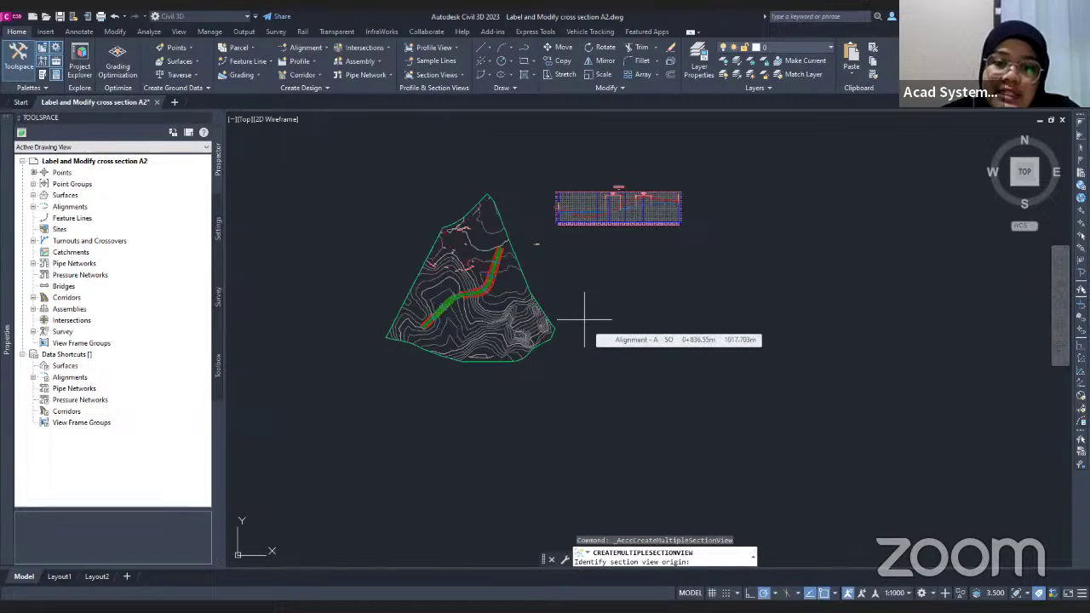
pyautogui.moveTo(585, 319); pyautogui.dragTo(516, 337, button='middle')
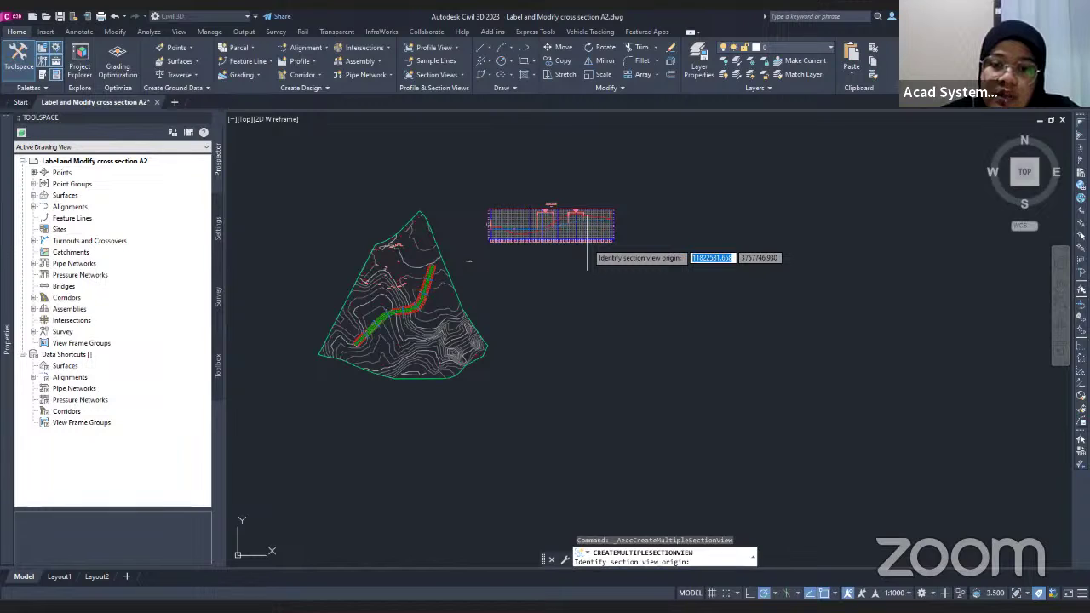
pyautogui.scroll(2, 388, 320)
pyautogui.click(588, 361)
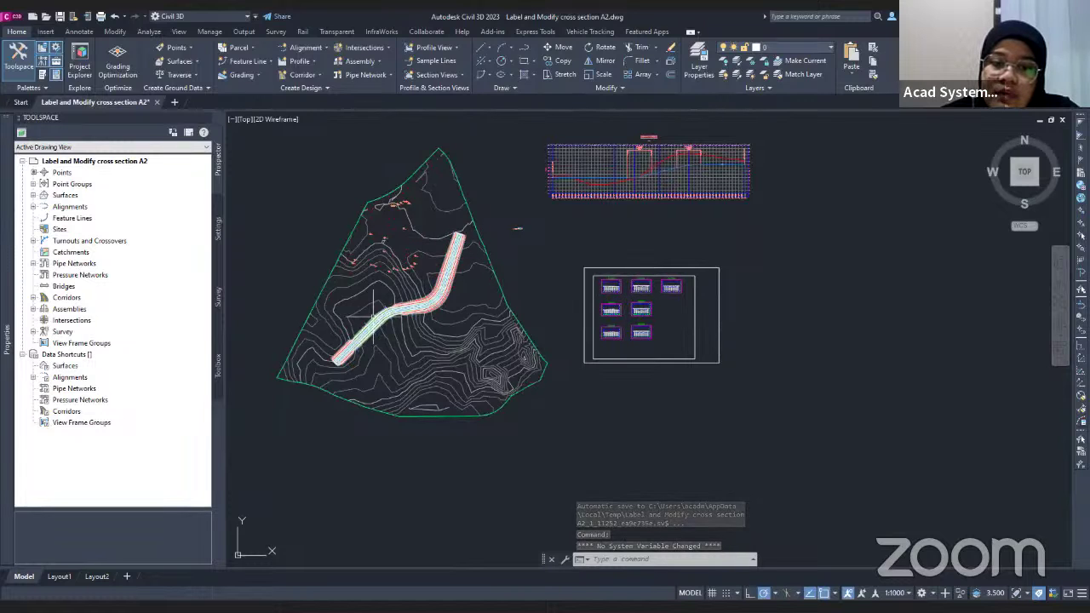
# Step: Examine the generated section views and compare their stations with the sample lines along the corridor
pyautogui.scroll(4, 644, 303)
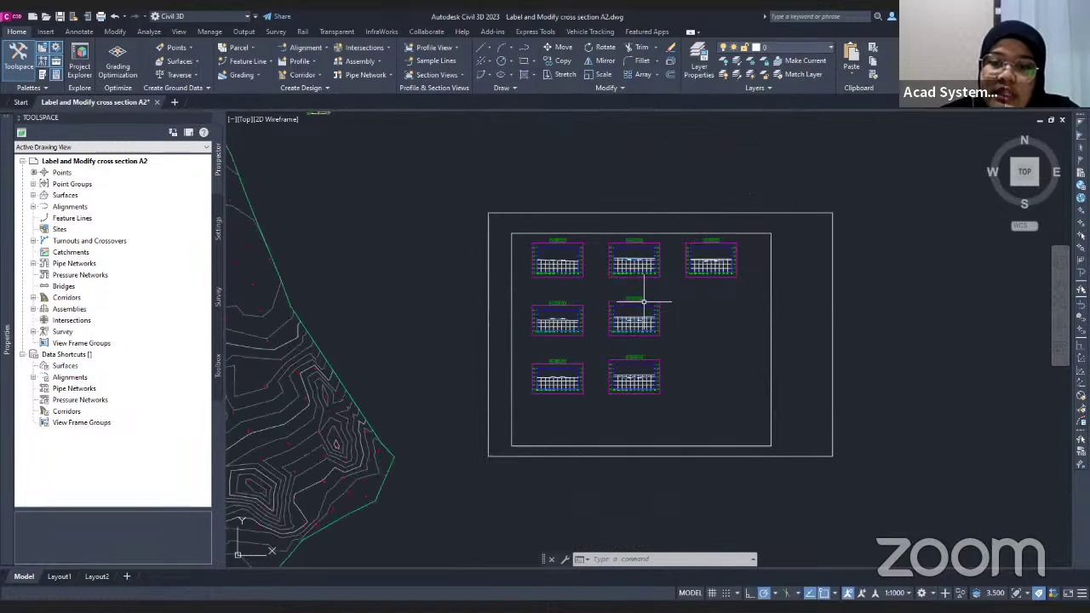
pyautogui.moveTo(544, 253)
pyautogui.mouseDown(button='middle')
pyautogui.moveTo(397, 268)
pyautogui.moveTo(494, 246)
pyautogui.mouseUp(button='middle')
pyautogui.moveTo(760, 298); pyautogui.dragTo(587, 293, button='middle')
pyautogui.scroll(4, 750, 353)
pyautogui.scroll(-3, 750, 354)
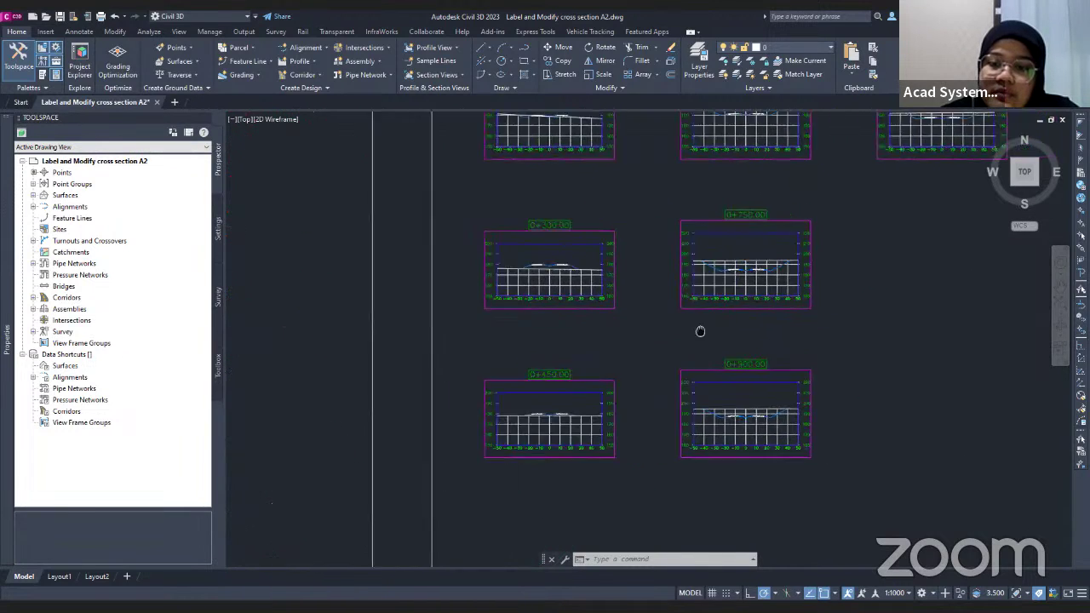
pyautogui.scroll(1, 513, 151)
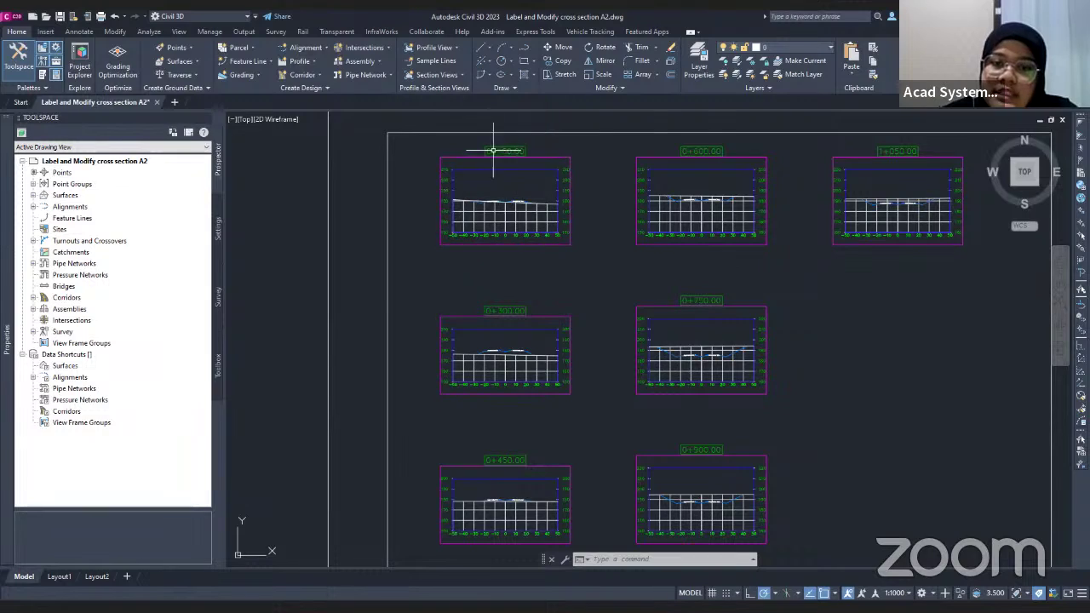
pyautogui.scroll(-4, 501, 147)
pyautogui.moveTo(504, 156); pyautogui.dragTo(644, 218, button='middle')
pyautogui.scroll(5, 485, 251)
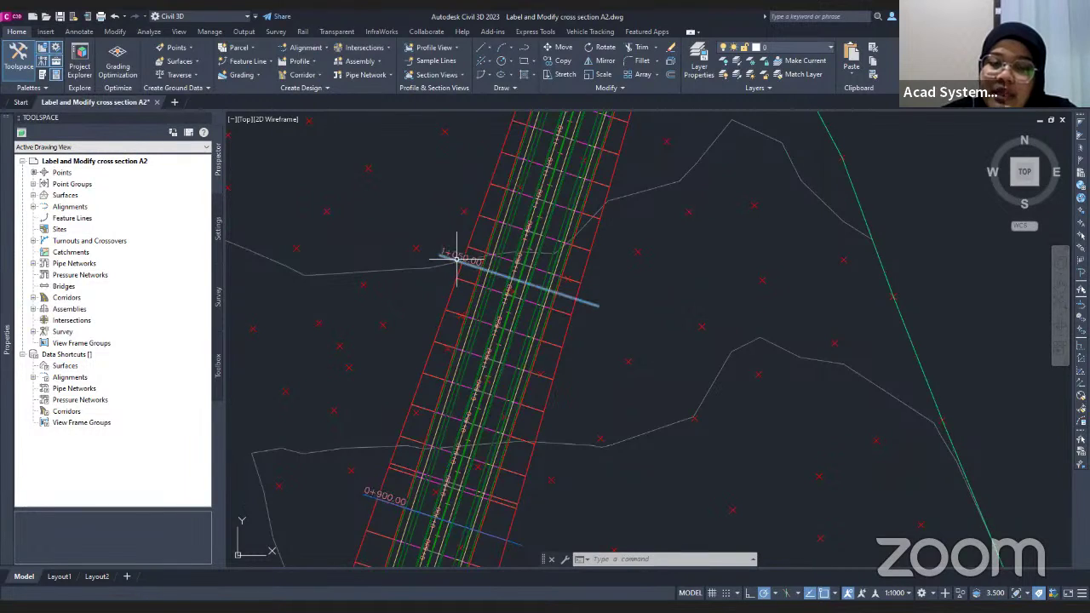
pyautogui.scroll(-3, 704, 263)
pyautogui.moveTo(703, 263); pyautogui.dragTo(567, 207, button='middle')
pyautogui.scroll(-5, 567, 207)
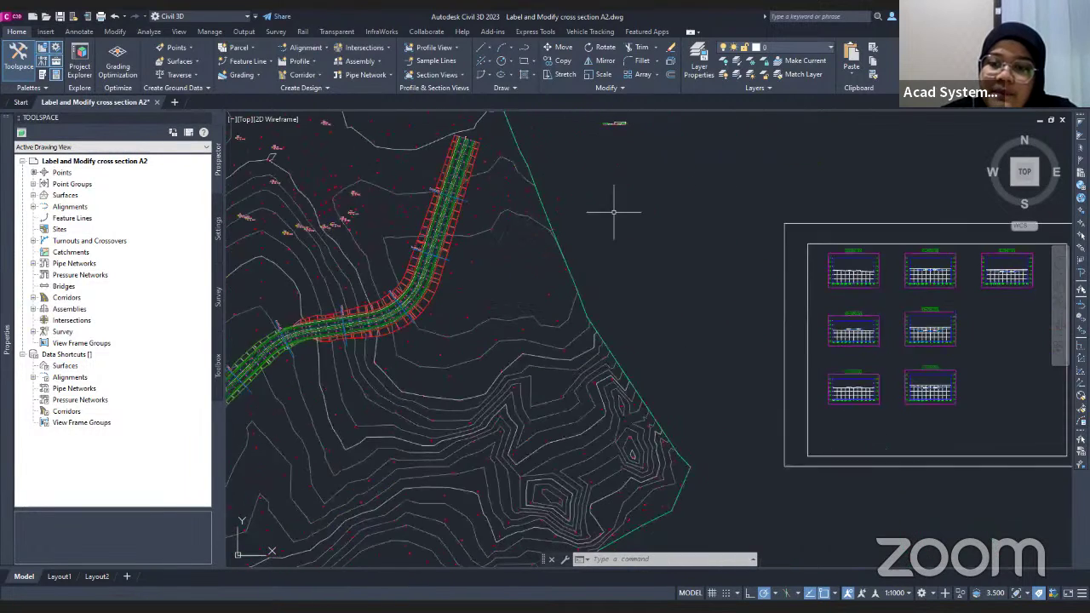
pyautogui.scroll(4, 651, 248)
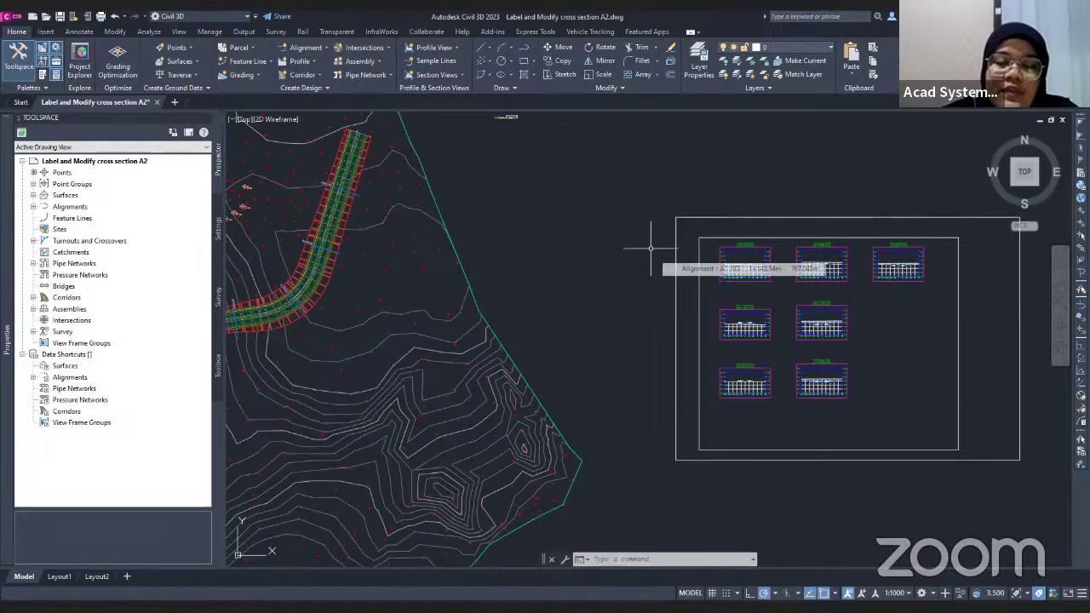